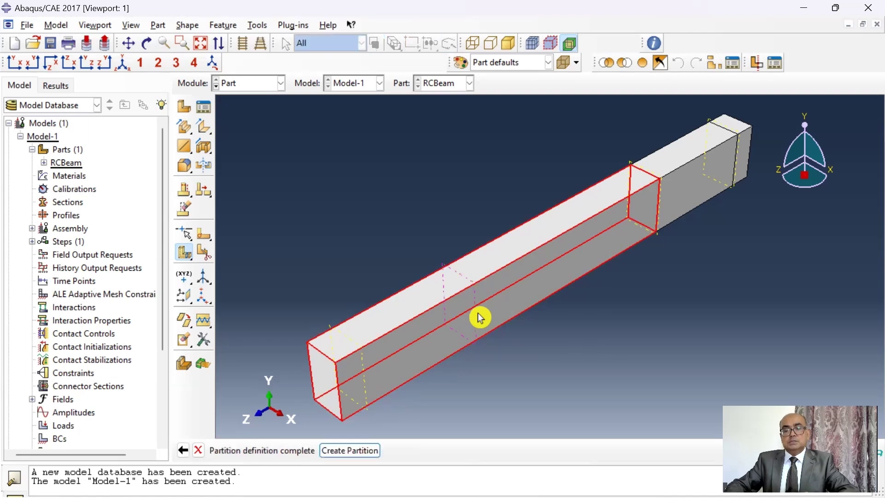
Step: Partition RCBeam at the two remaining datum planes toward its near end, including the one closest to the end face
{"action": "left_click", "coordinate": [352, 451]}
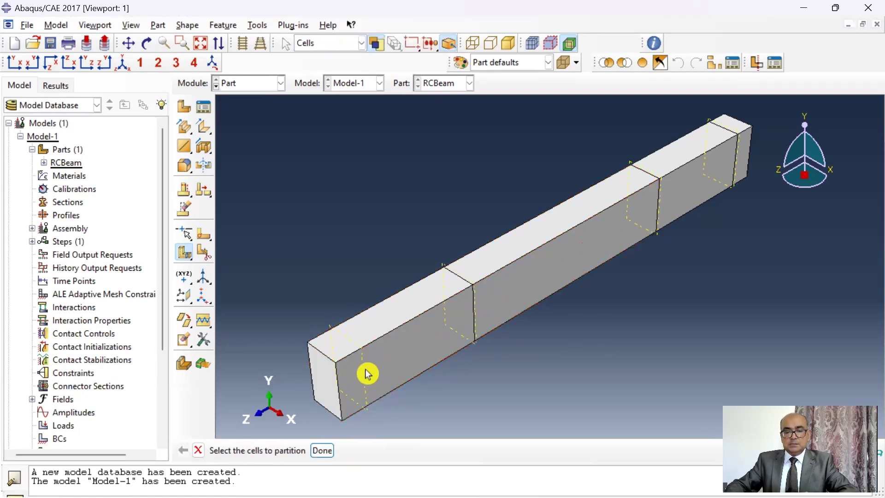
{"action": "left_click", "coordinate": [359, 410]}
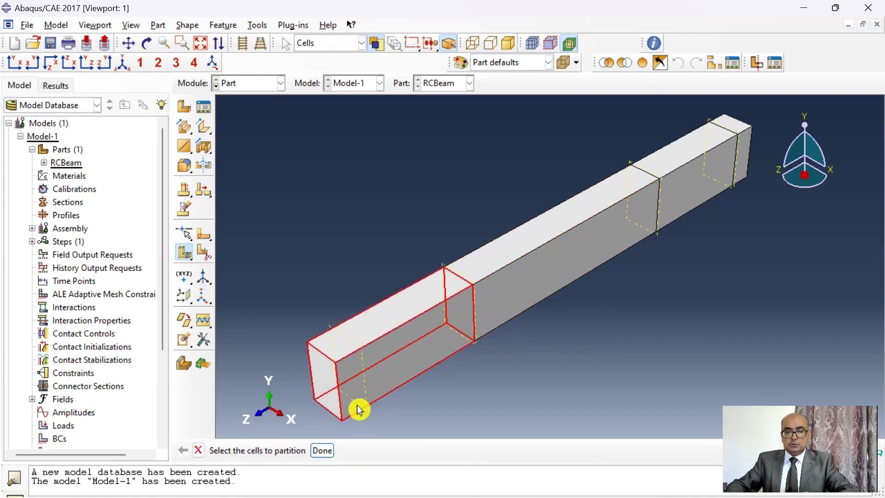
{"action": "middle_click", "coordinate": [367, 377]}
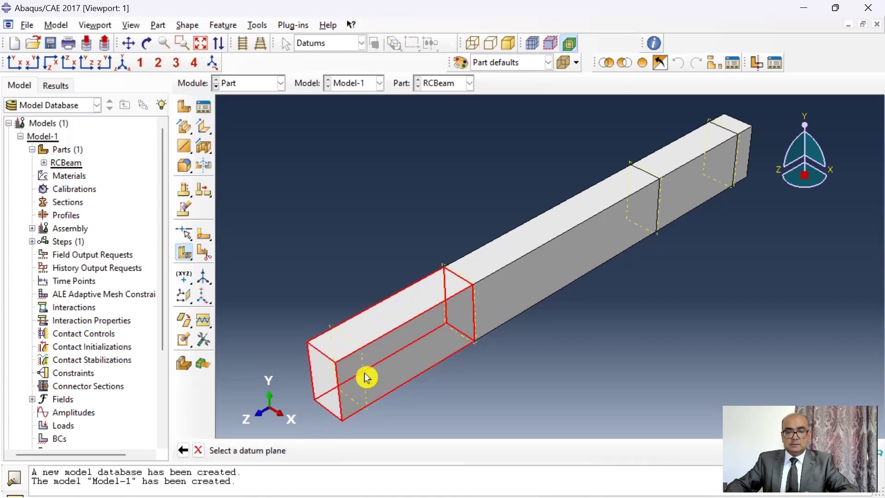
{"action": "left_click", "coordinate": [366, 394]}
{"action": "left_click", "coordinate": [355, 452]}
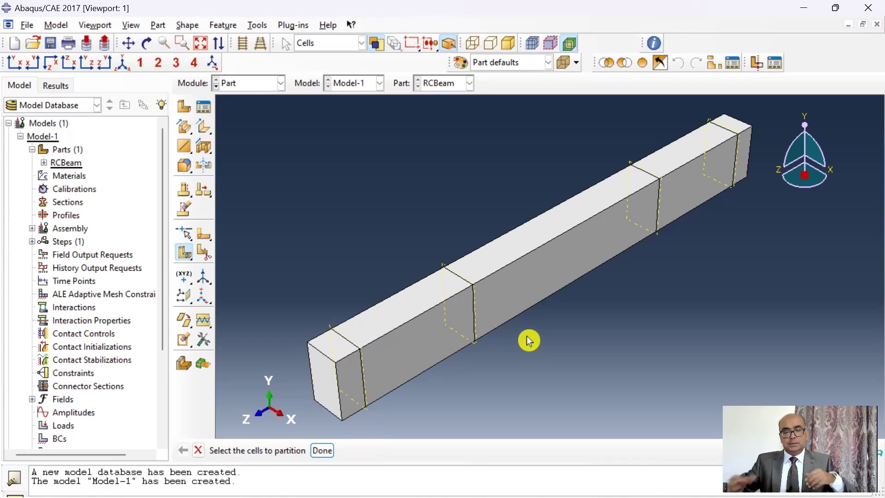
{"action": "key", "text": "Escape"}
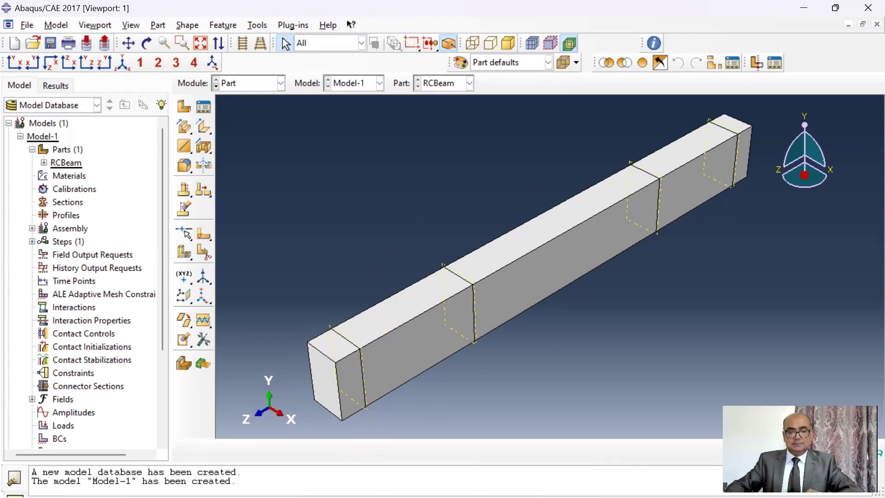
Step: Switch to the Strengthening of RC Beams PDF and examine the Steel-bar part settings and line coordinates below Figure 5.10
{"action": "key", "text": "alt+Tab"}
{"action": "scroll", "coordinate": [333, 301], "scroll_direction": "down", "scroll_amount": 4}
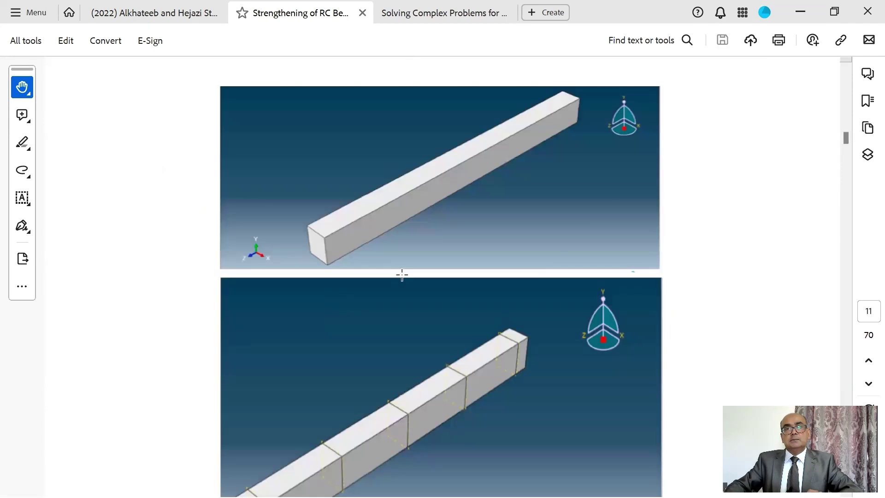
{"action": "scroll", "coordinate": [403, 277], "scroll_direction": "down", "scroll_amount": 10}
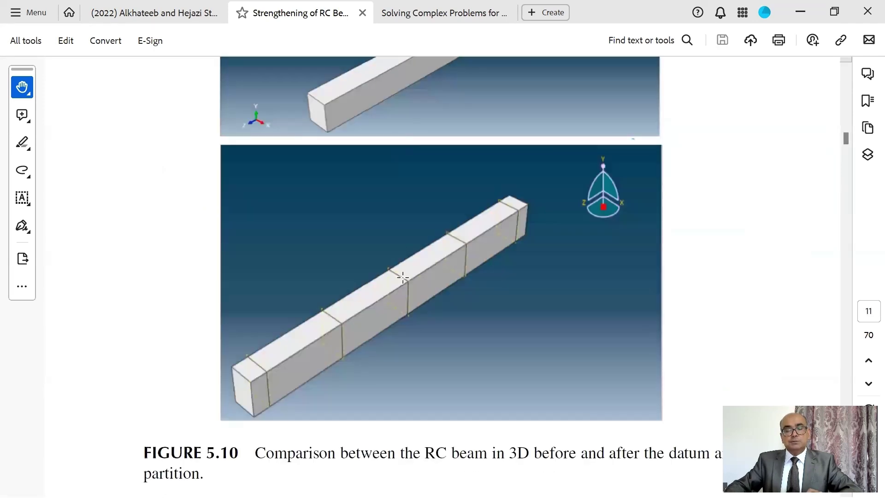
{"action": "scroll", "coordinate": [419, 284], "scroll_direction": "down", "scroll_amount": 3}
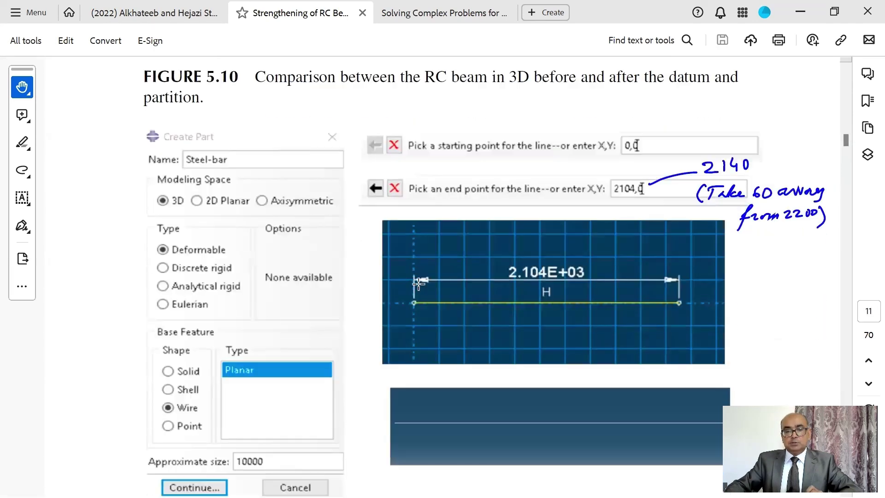
{"action": "scroll", "coordinate": [418, 283], "scroll_direction": "down", "scroll_amount": 1}
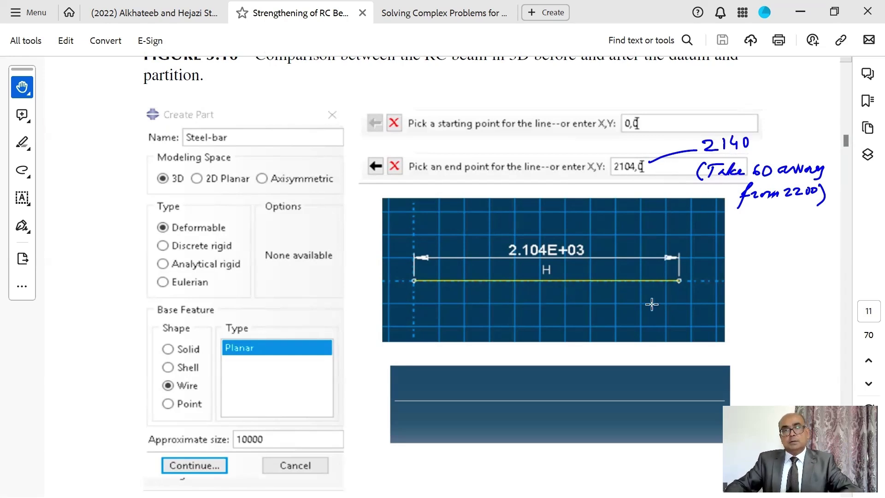
{"action": "scroll", "coordinate": [625, 305], "scroll_direction": "up", "scroll_amount": 1}
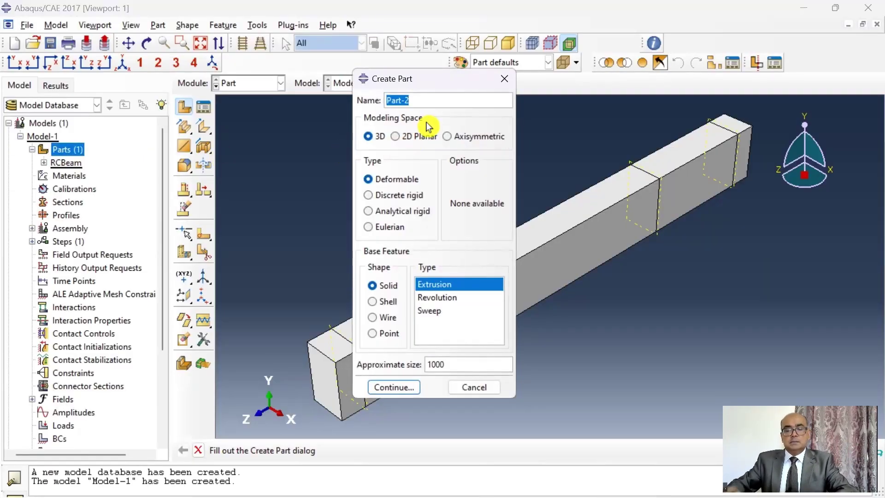
Step: In Abaqus/CAE, create a 3D deformable planar wire part named Top-bar with an approximate size of 10000
{"action": "key", "text": "BackSpace"}
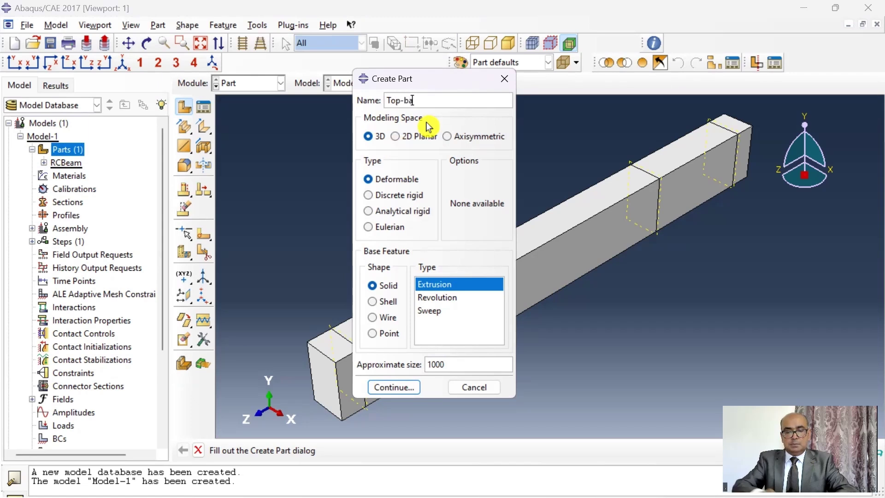
{"action": "type", "text": "Top-bar"}
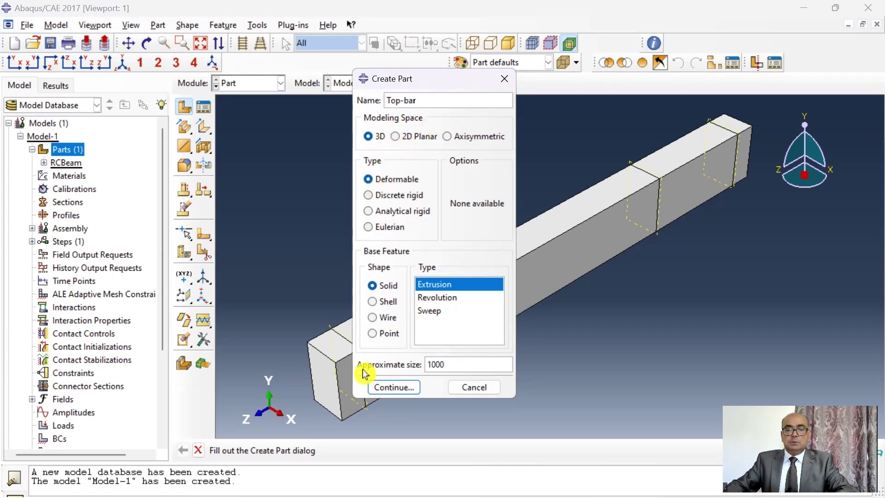
{"action": "left_click", "coordinate": [376, 319]}
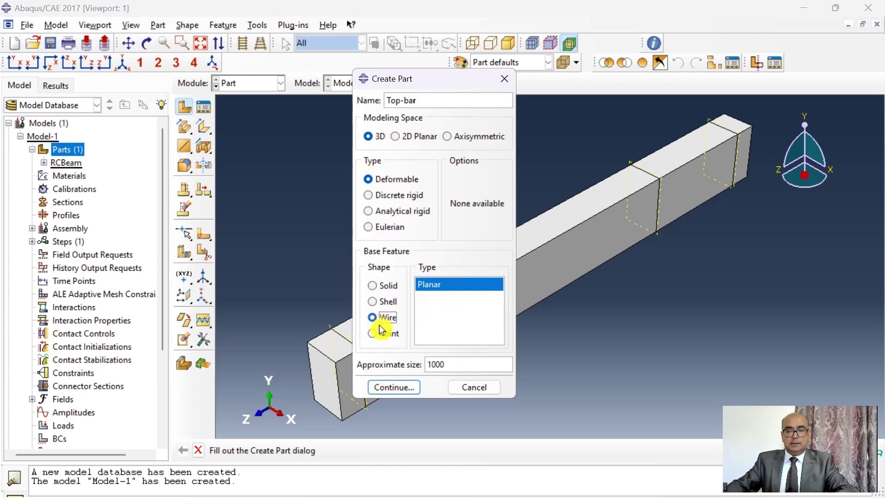
{"action": "left_click", "coordinate": [437, 365]}
{"action": "type", "text": "0"}
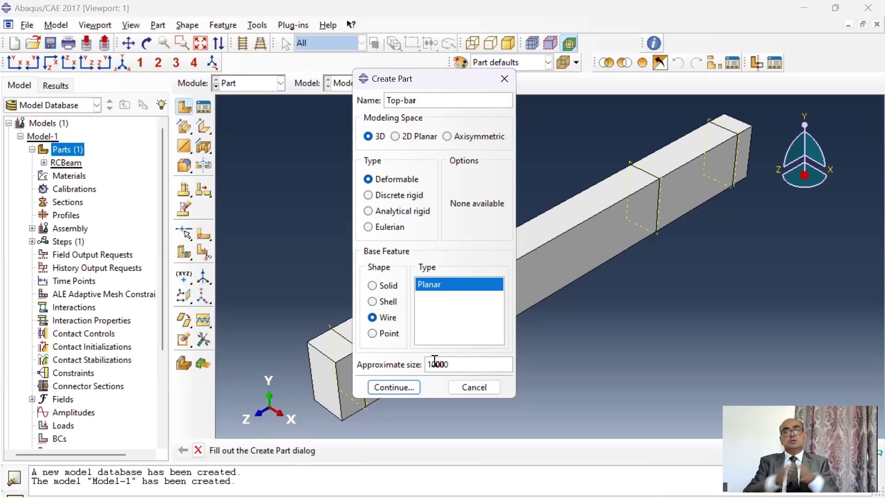
{"action": "left_click", "coordinate": [394, 387]}
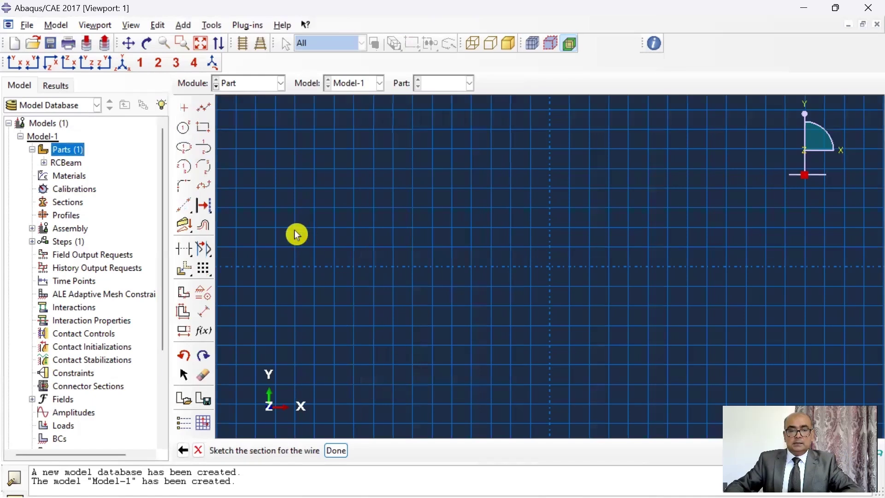
Step: Sketch a horizontal line about 3600 long on the horizontal construction axis, spanning the vertical axis
{"action": "left_click", "coordinate": [205, 111]}
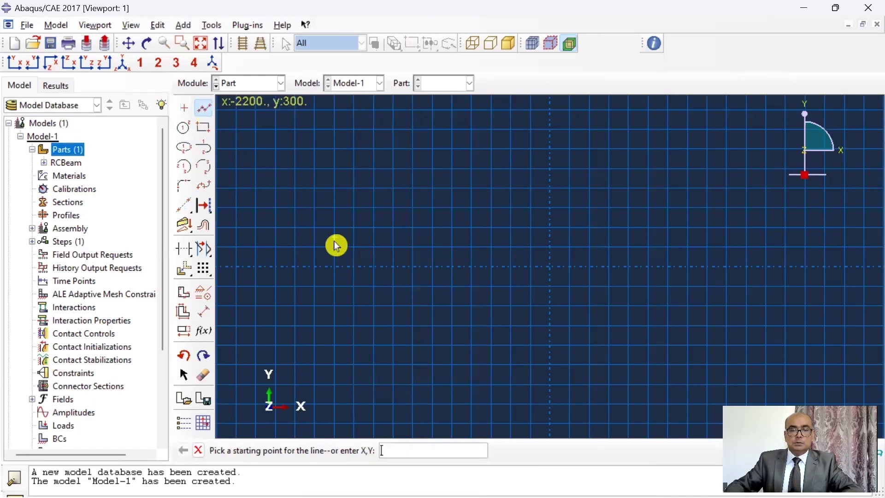
{"action": "left_click", "coordinate": [305, 267]}
{"action": "left_click", "coordinate": [657, 268]}
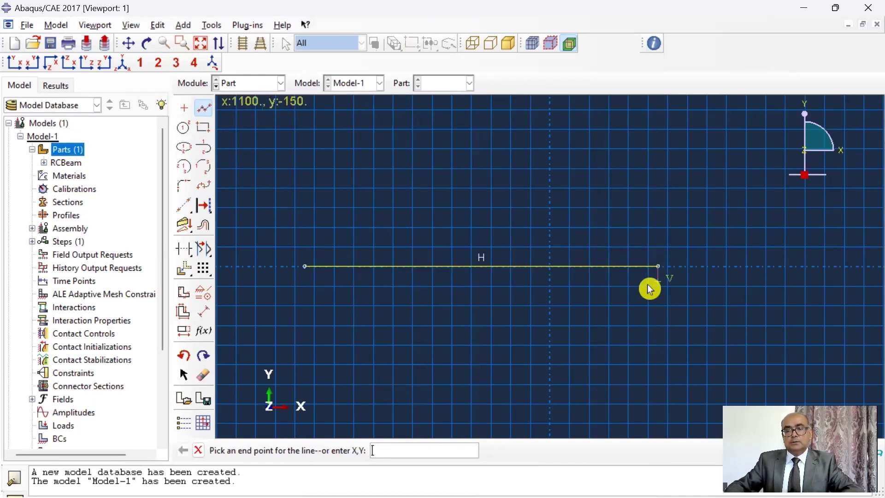
{"action": "right_click", "coordinate": [648, 286]}
{"action": "left_click", "coordinate": [680, 350]}
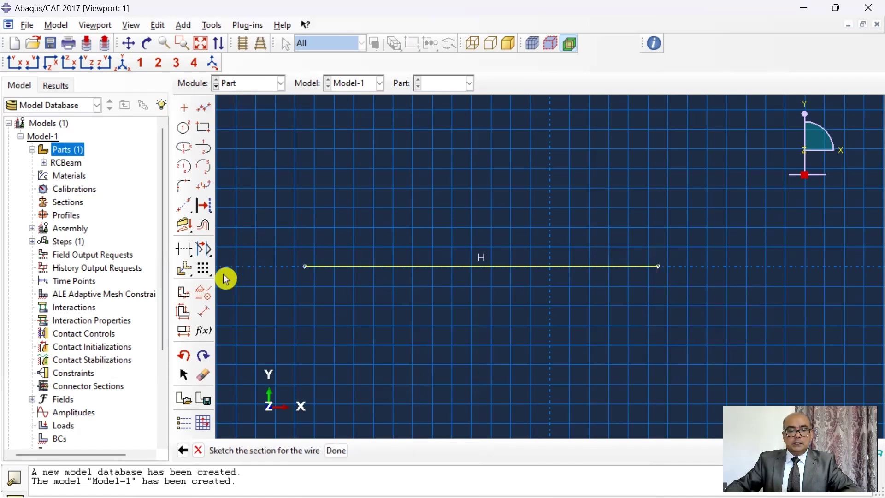
Step: Dimension the horizontal line to a length of 2140 and finish the wire sketch
{"action": "left_click", "coordinate": [204, 313]}
{"action": "left_click", "coordinate": [578, 268]}
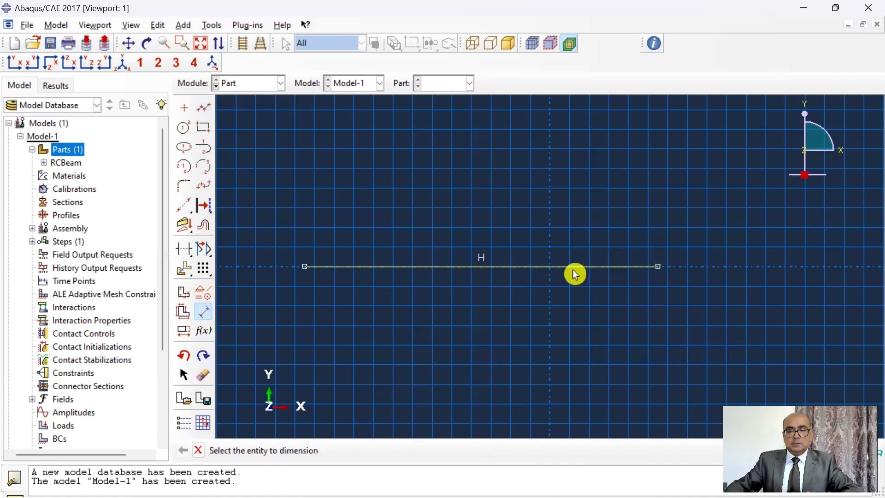
{"action": "left_click", "coordinate": [576, 293]}
{"action": "type", "text": "2140"}
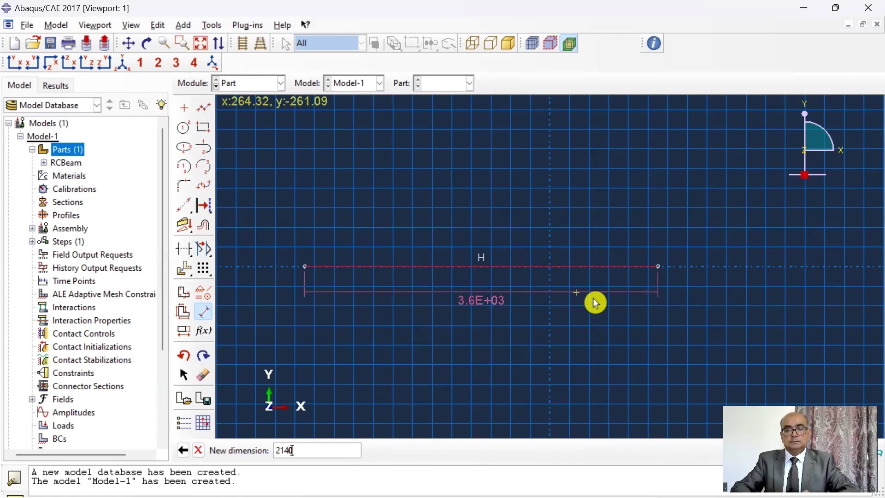
{"action": "key", "text": "Return"}
{"action": "right_click", "coordinate": [522, 337]}
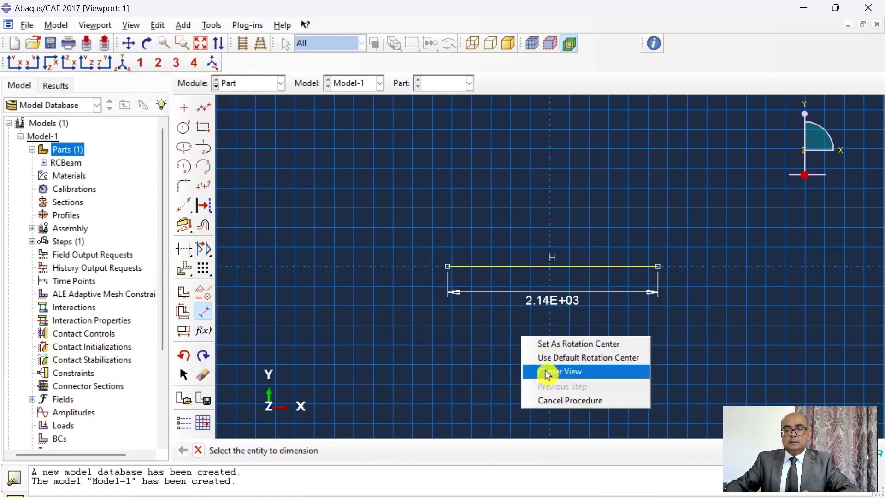
{"action": "left_click", "coordinate": [560, 405]}
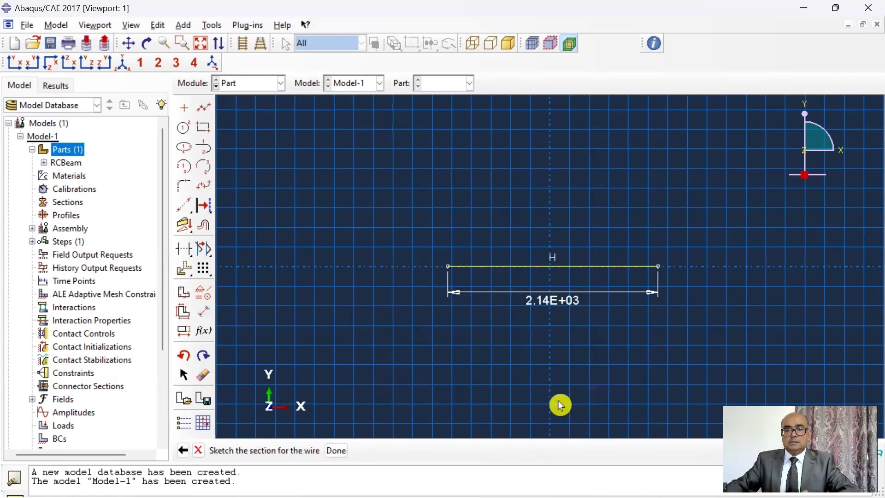
{"action": "left_click", "coordinate": [340, 452]}
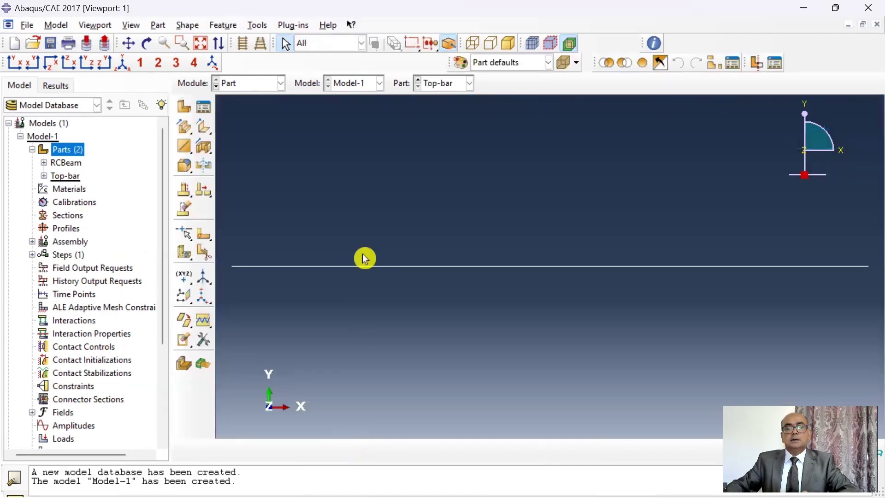
Step: Copy the Top-bar part to a new part named Bot-bar
{"action": "left_click", "coordinate": [74, 178]}
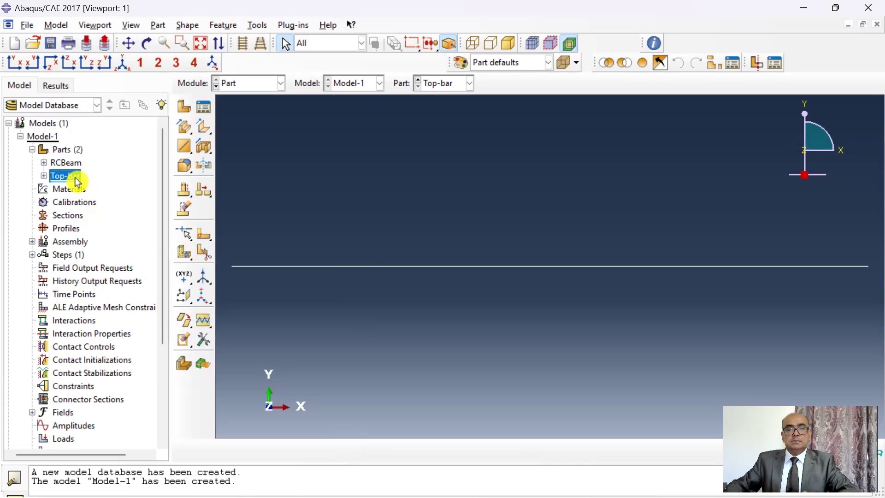
{"action": "right_click", "coordinate": [76, 179]}
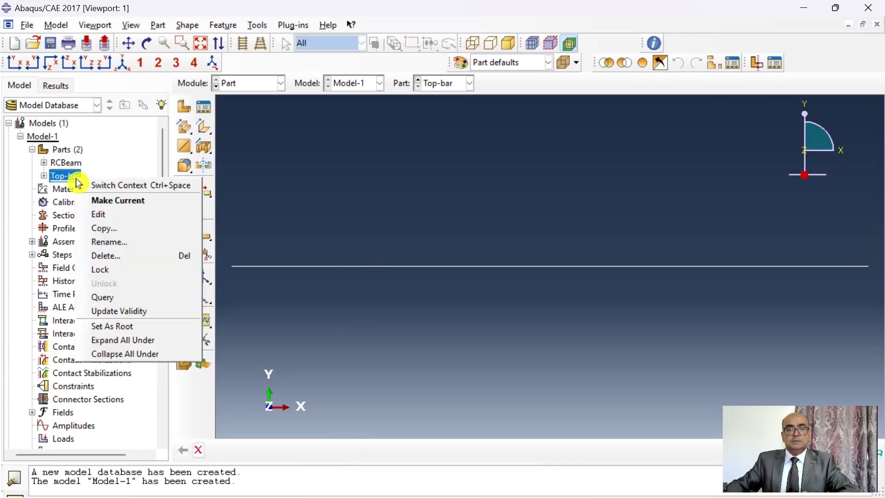
{"action": "left_click", "coordinate": [153, 236]}
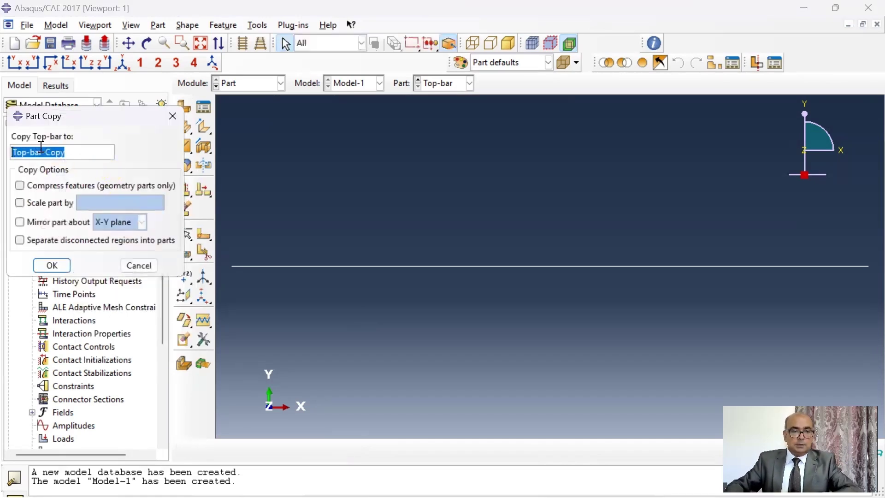
{"action": "left_click_drag", "start_coordinate": [29, 152], "coordinate": [8, 153]}
{"action": "type", "text": "Bot-bar"}
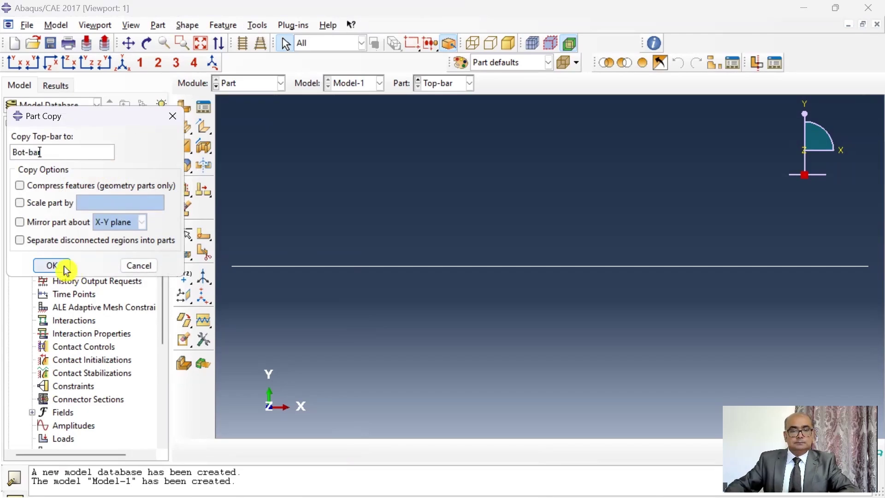
{"action": "left_click", "coordinate": [52, 265]}
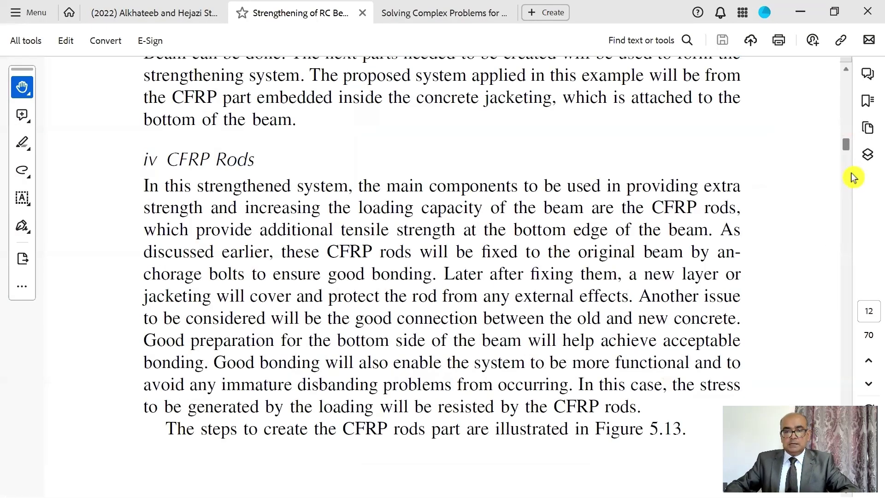
Step: Switch to the Strengthening of RC Beams PDF and examine the CFRP rod part settings and line coordinates in Figure 5.13
{"action": "scroll", "coordinate": [853, 178], "scroll_direction": "down", "scroll_amount": 8}
{"action": "scroll", "coordinate": [597, 199], "scroll_direction": "down", "scroll_amount": 6}
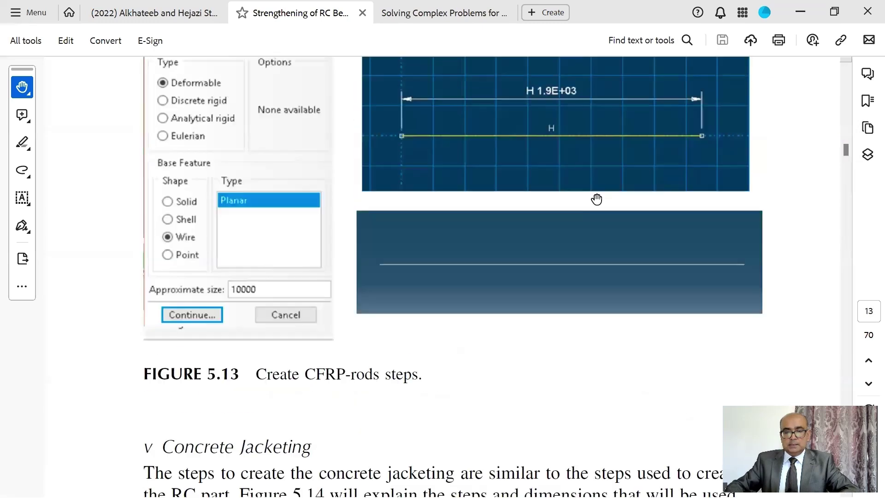
{"action": "scroll", "coordinate": [593, 217], "scroll_direction": "up", "scroll_amount": 3}
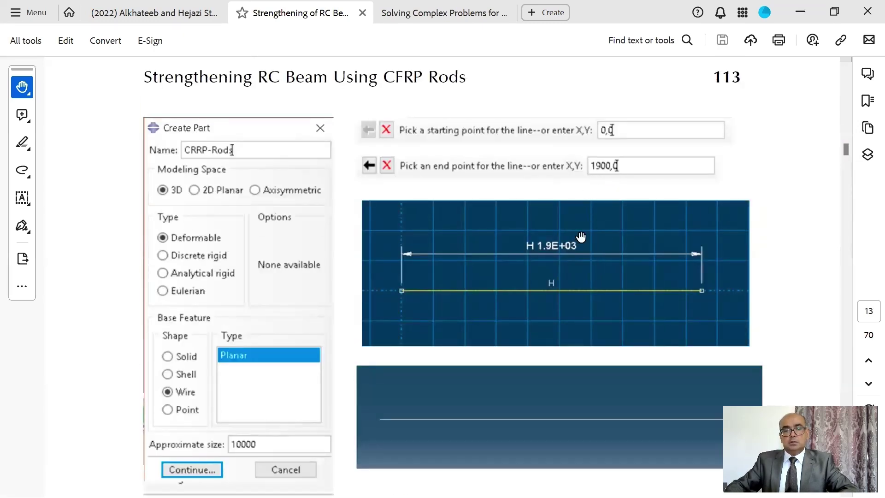
Step: Switch back to Abaqus/CAE and copy the Top-bar part to a new part named CFRP-bar
{"action": "mouse_move", "coordinate": [534, 481]}
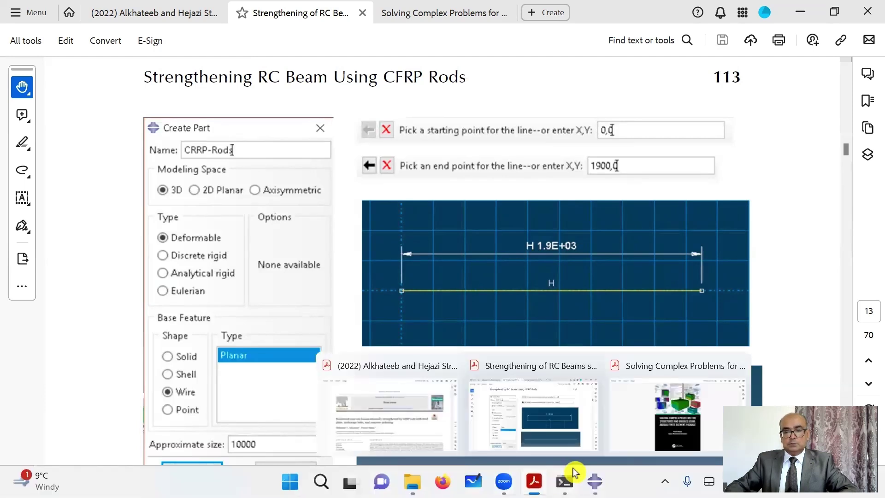
{"action": "left_click", "coordinate": [595, 481]}
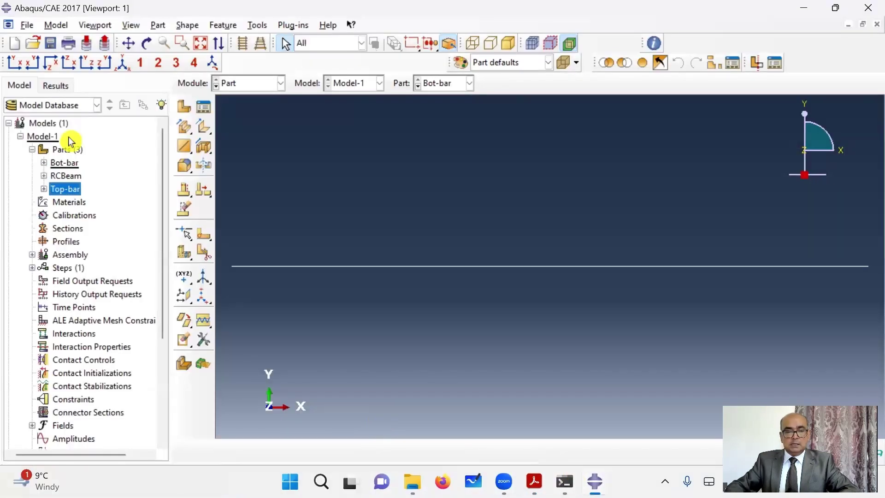
{"action": "right_click", "coordinate": [69, 189]}
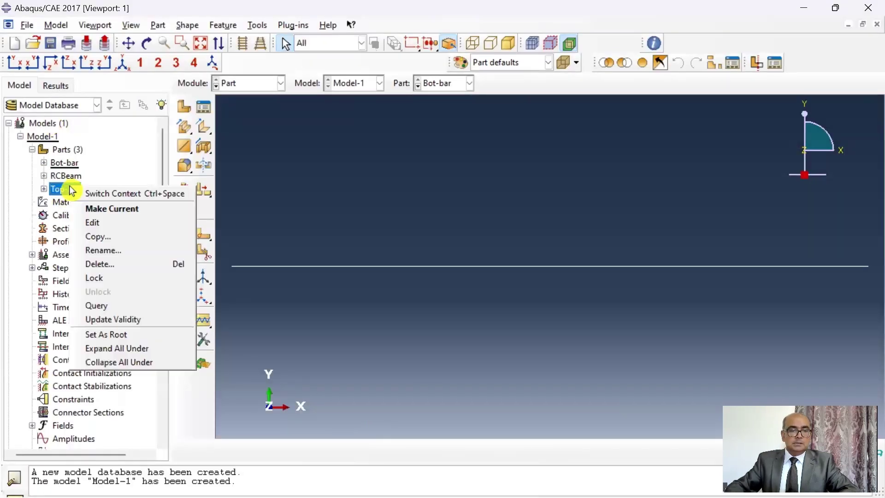
{"action": "left_click", "coordinate": [139, 239]}
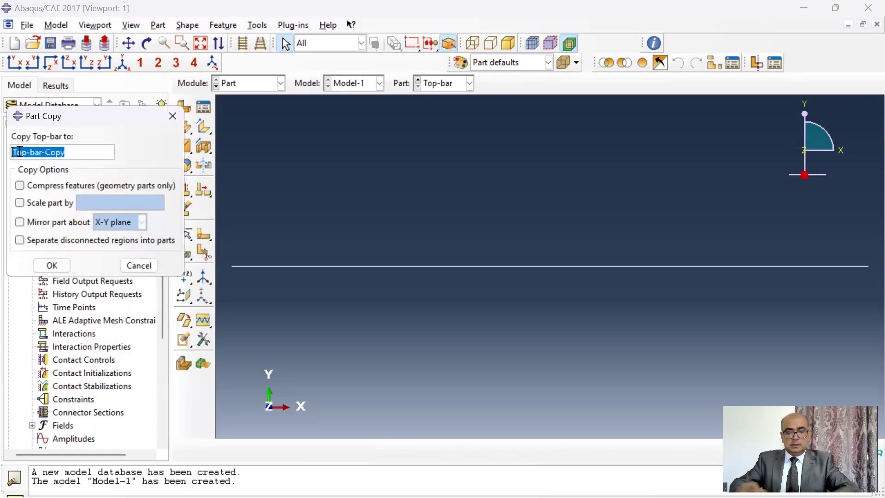
{"action": "key", "text": "BackSpace"}
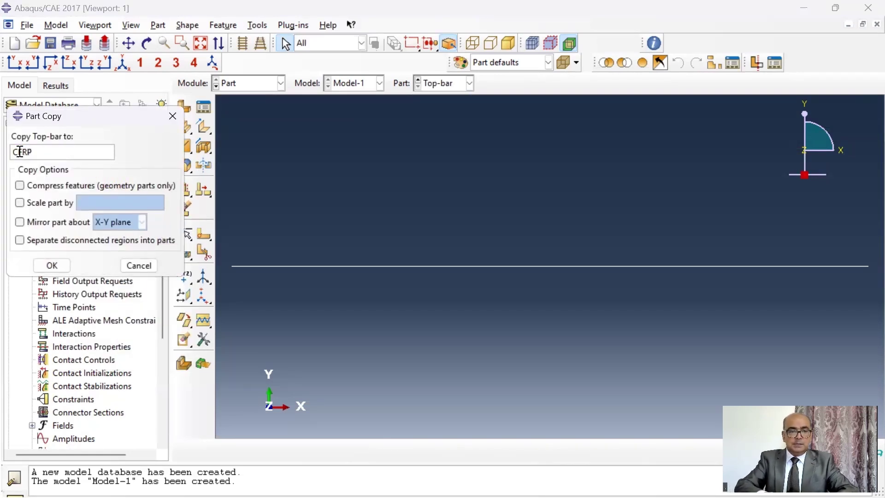
{"action": "type", "text": "CFRP-bar"}
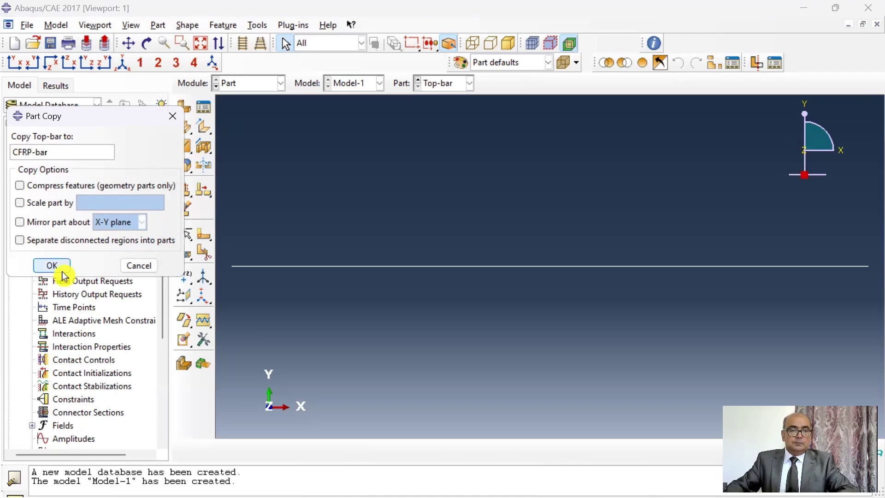
{"action": "left_click", "coordinate": [52, 266]}
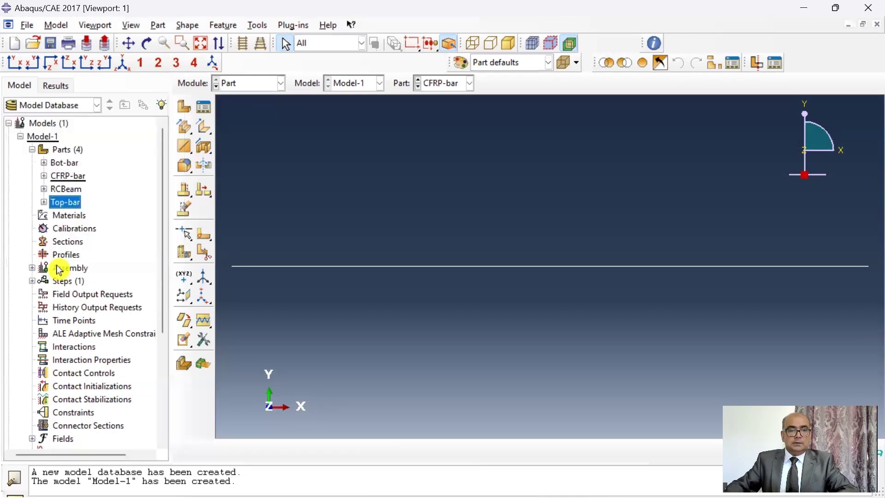
Step: Edit the section sketch of the CFRP-bar's wire feature, set the line's length to 1900, and finish the sketch
{"action": "left_click", "coordinate": [44, 176]}
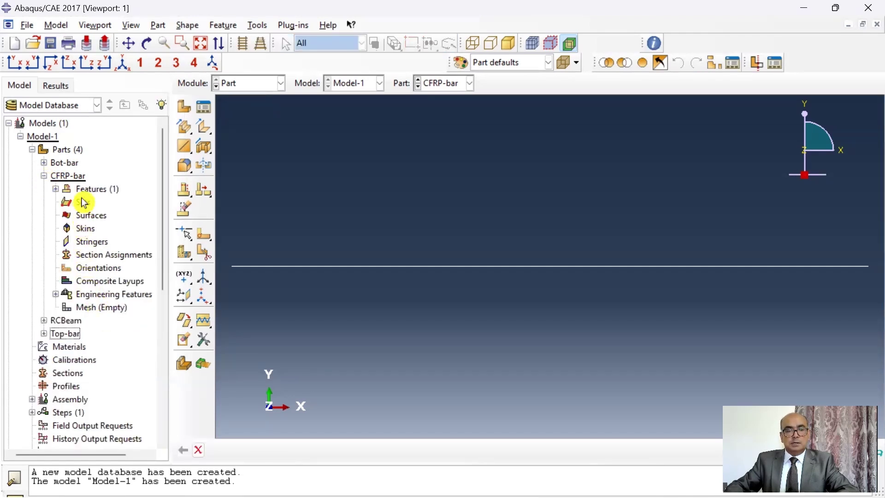
{"action": "left_click", "coordinate": [55, 189]}
{"action": "left_click", "coordinate": [67, 202]}
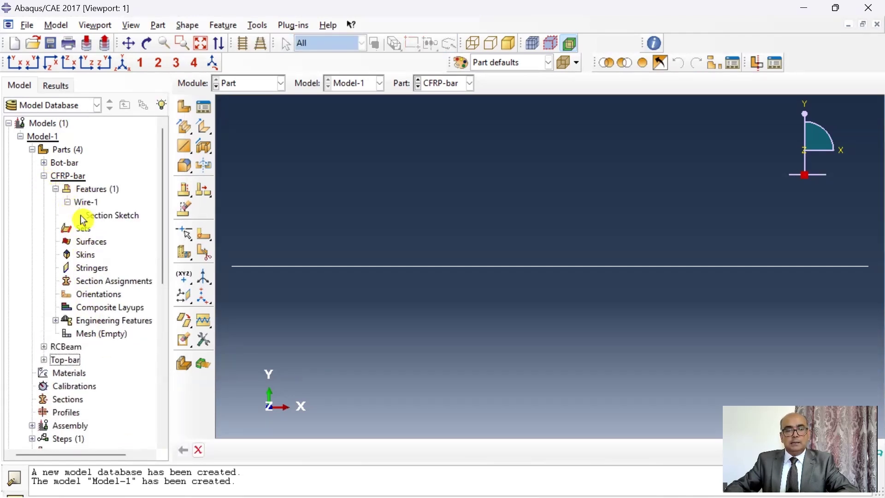
{"action": "double_click", "coordinate": [110, 214]}
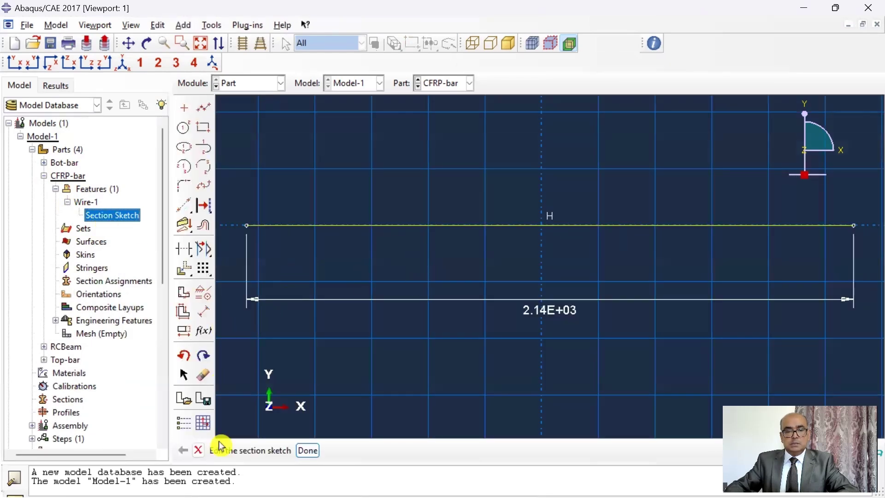
{"action": "left_click", "coordinate": [189, 337]}
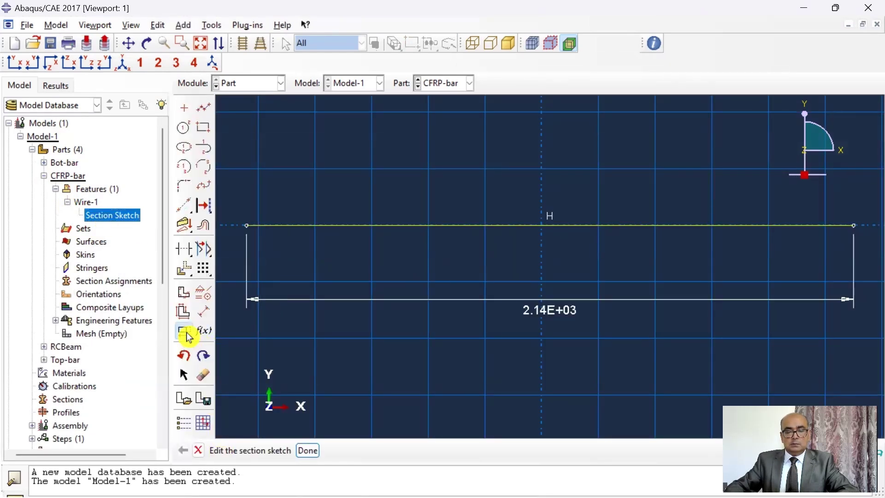
{"action": "left_click", "coordinate": [551, 317]}
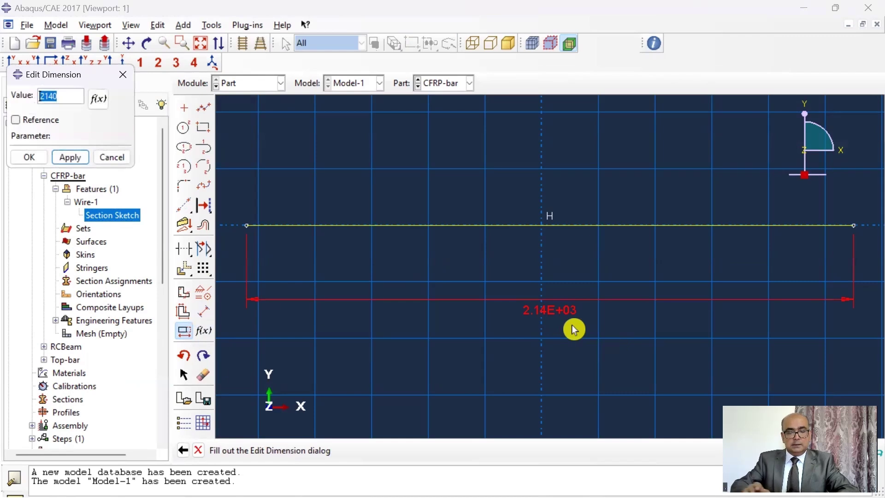
{"action": "type", "text": "190"}
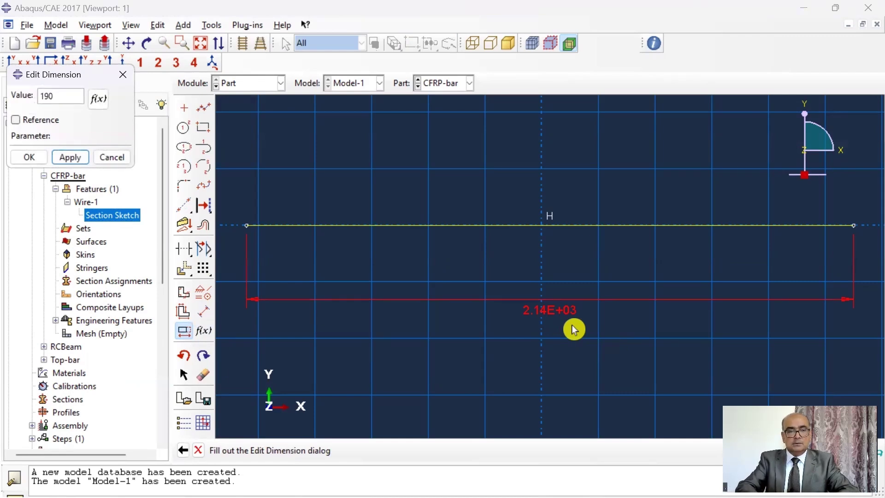
{"action": "type", "text": "0"}
{"action": "left_click", "coordinate": [28, 157]}
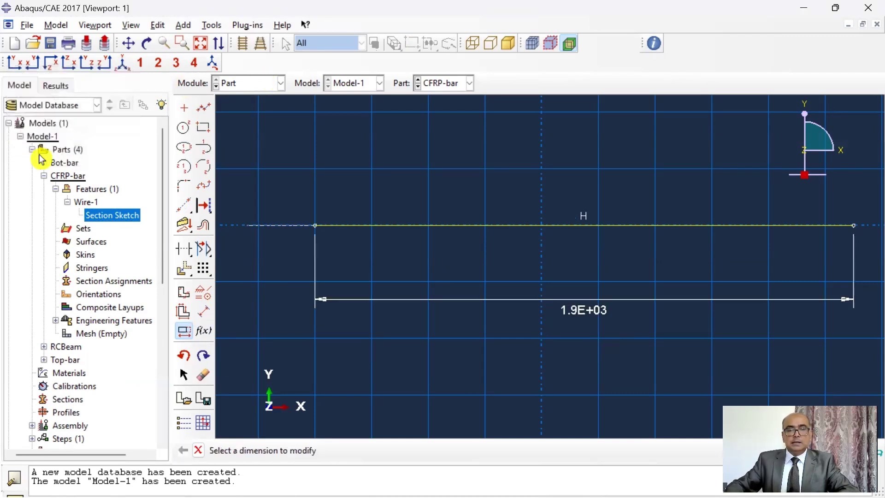
{"action": "right_click", "coordinate": [462, 169]}
{"action": "left_click", "coordinate": [494, 231]}
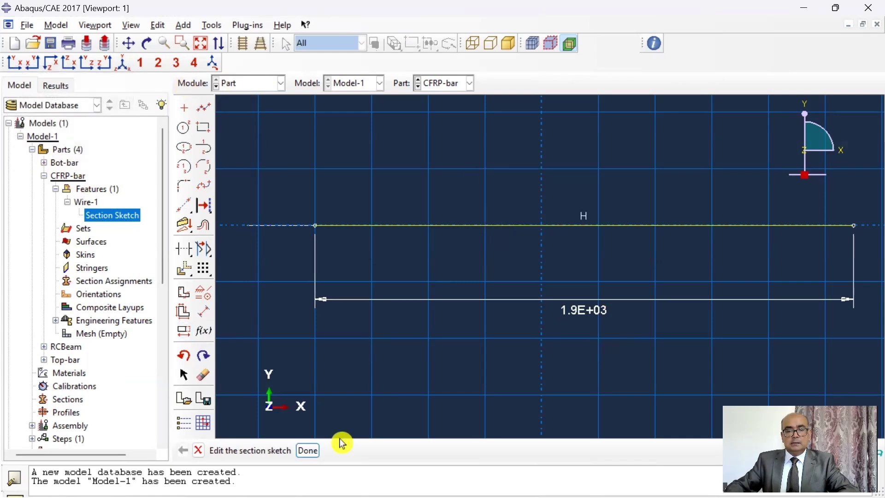
{"action": "left_click", "coordinate": [313, 451]}
Step: Regenerate the features of the CFRP-bar part and collapse its entry in the model tree
{"action": "left_click", "coordinate": [61, 164]}
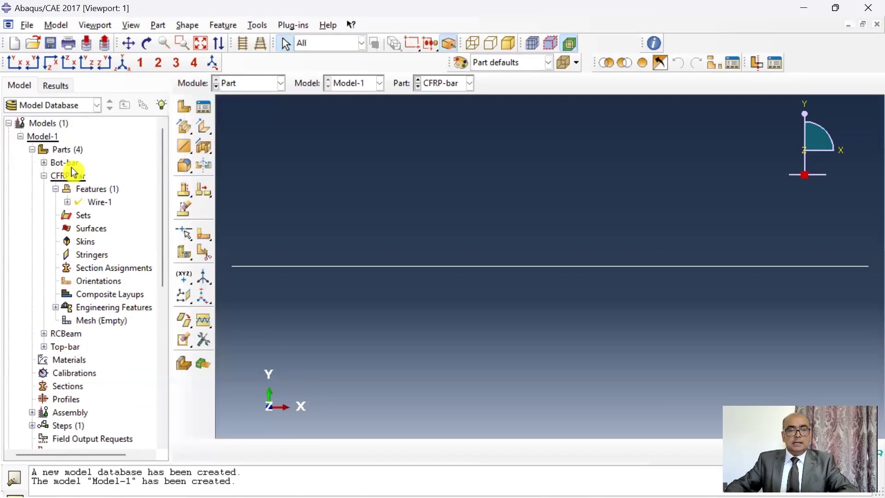
{"action": "right_click", "coordinate": [99, 194]}
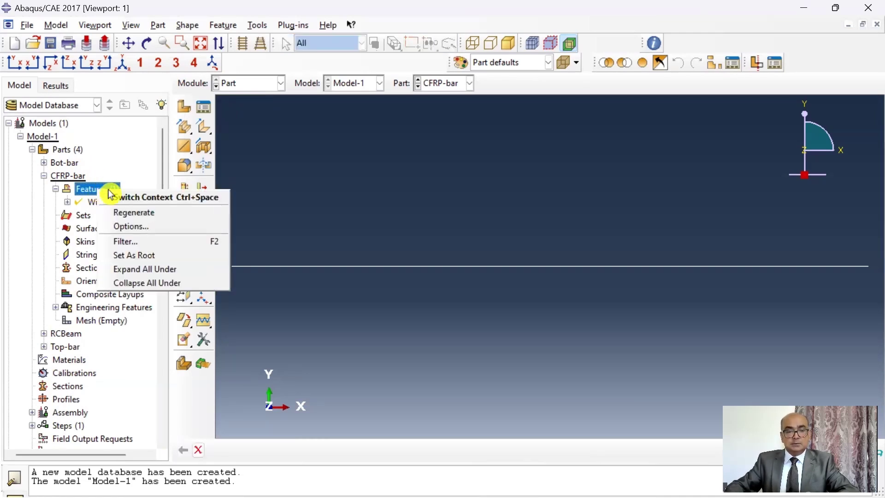
{"action": "left_click", "coordinate": [160, 213]}
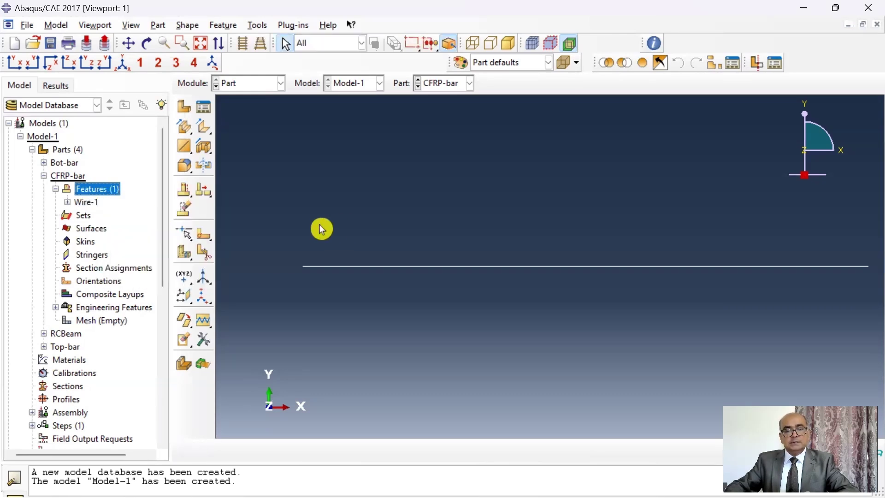
{"action": "left_click", "coordinate": [43, 175]}
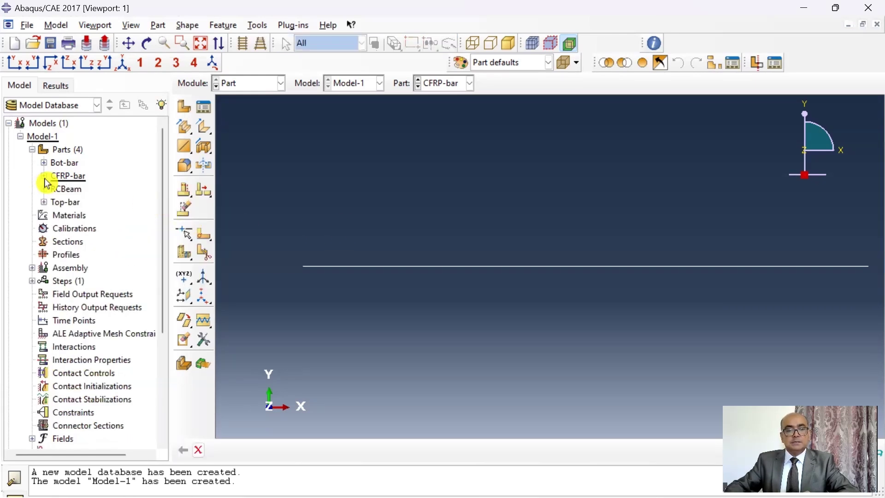
Step: Check the Strengthening of RC Beams PDF and create a 3D deformable planar wire part named Links with approximate size 1000 in Abaqus/CAE
{"action": "mouse_move", "coordinate": [534, 482]}
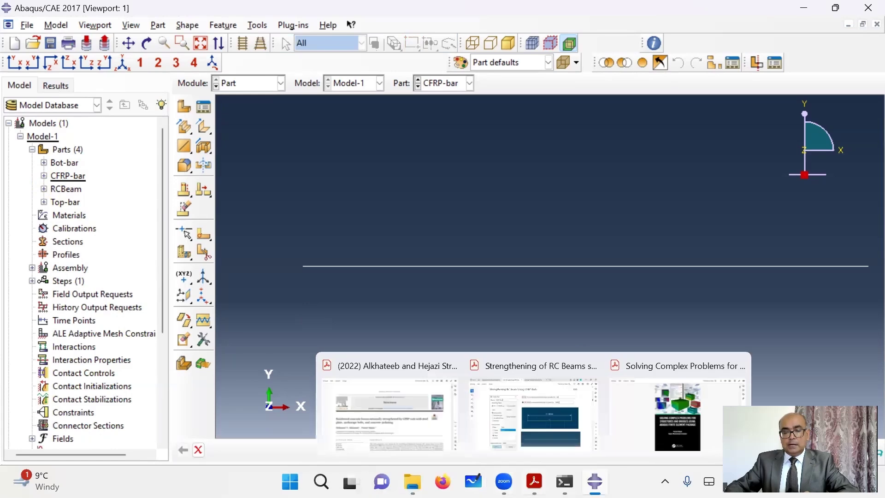
{"action": "left_click", "coordinate": [533, 395]}
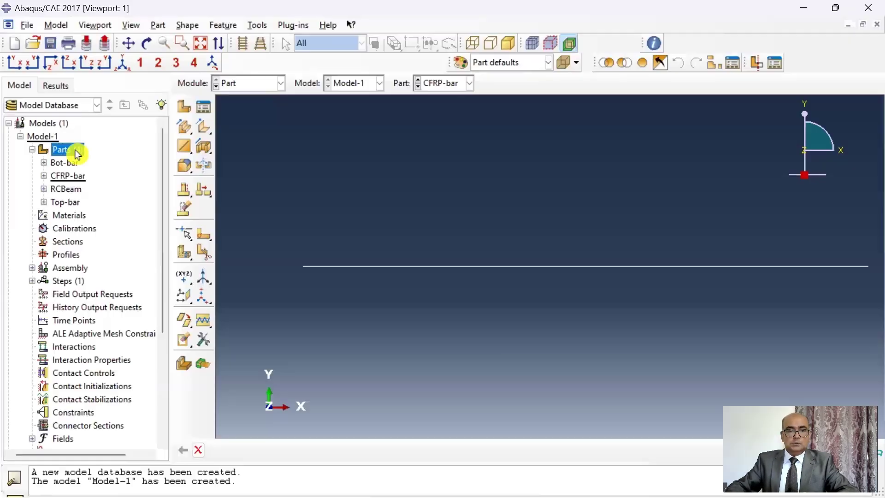
{"action": "double_click", "coordinate": [62, 148]}
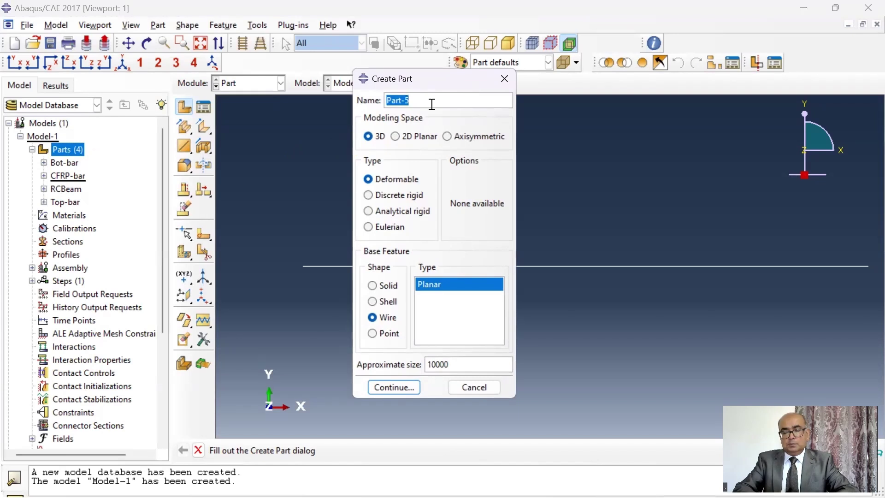
{"action": "type", "text": "Link"}
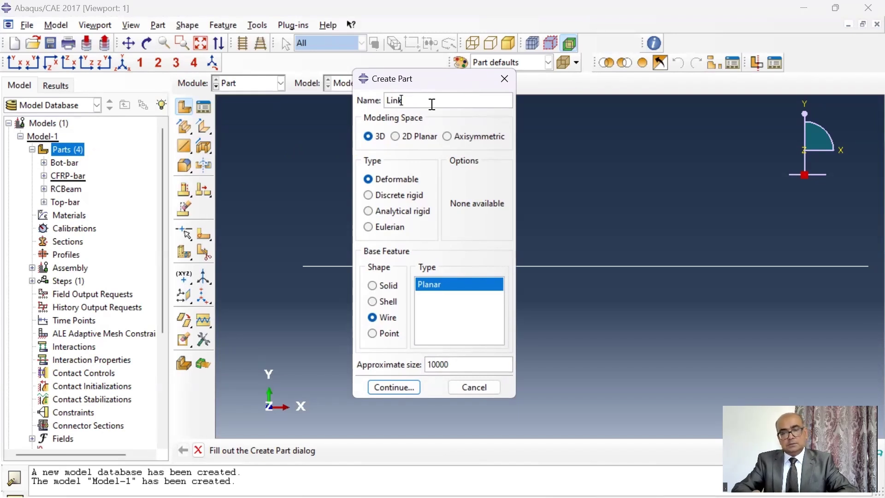
{"action": "type", "text": "s"}
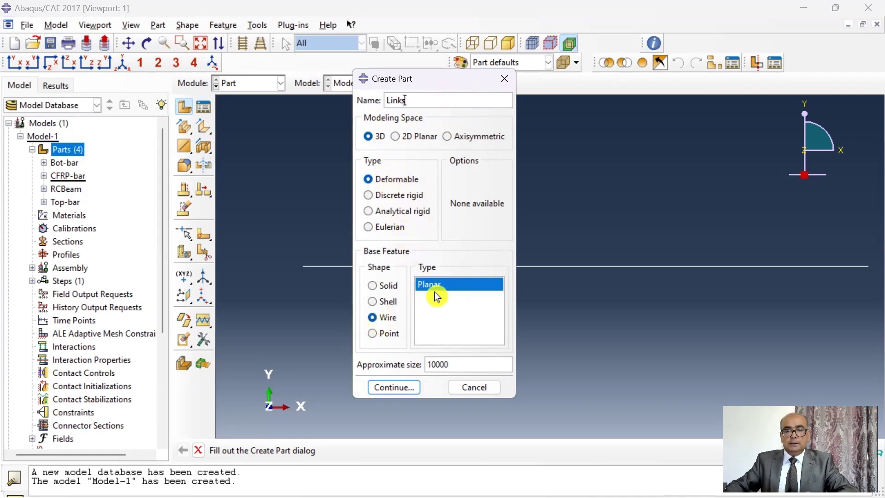
{"action": "left_click_drag", "start_coordinate": [463, 363], "coordinate": [342, 359]}
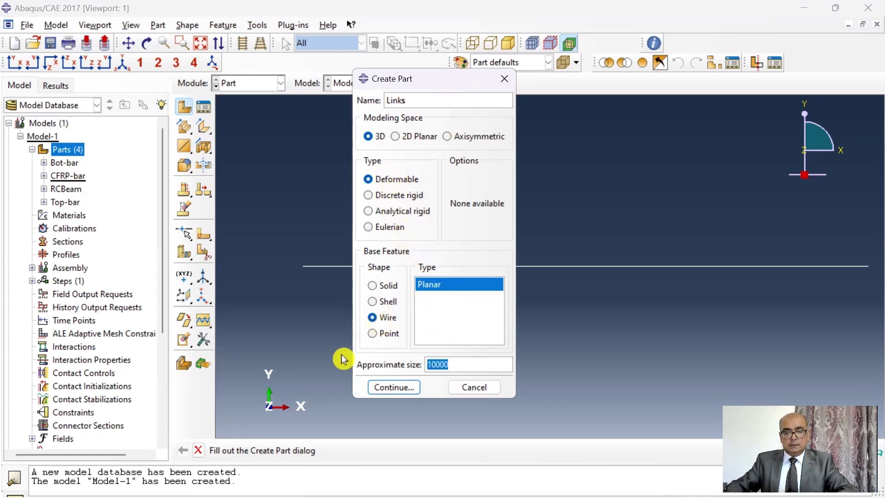
{"action": "type", "text": "1"}
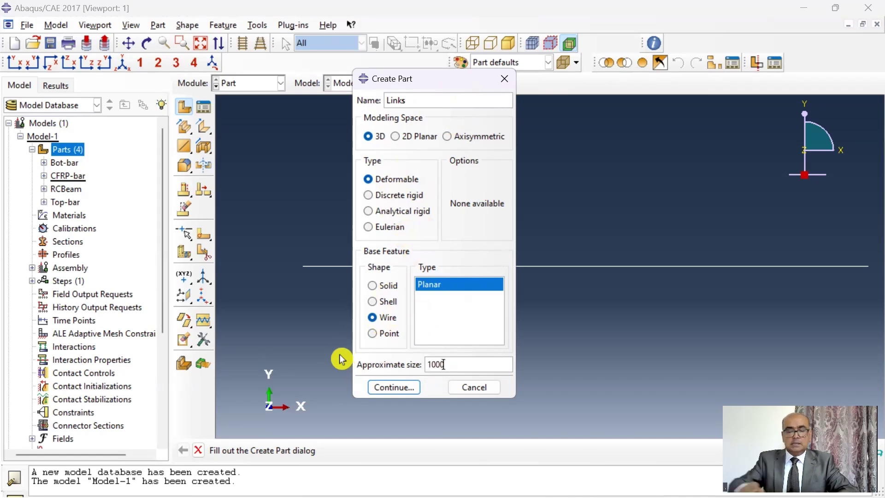
{"action": "left_click", "coordinate": [392, 387]}
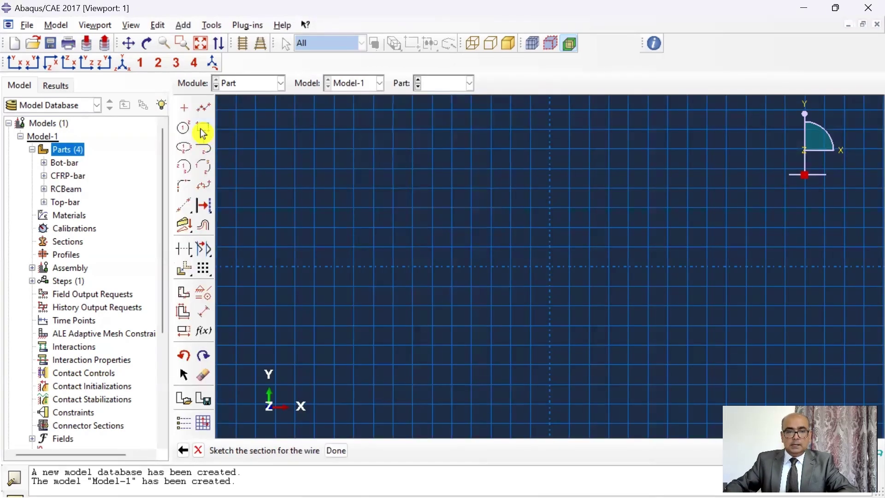
Step: Sketch a rectangle for the link from corner 0,0 to opposite corner 120,190
{"action": "left_click", "coordinate": [203, 133]}
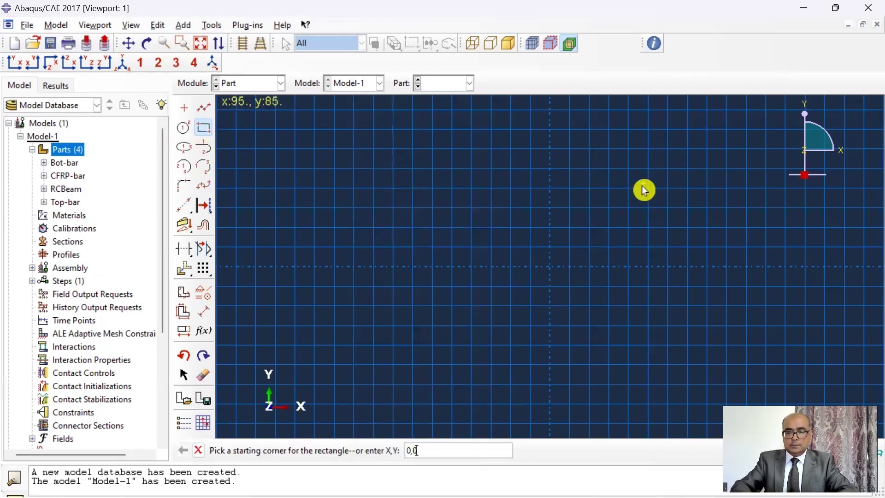
{"action": "key", "text": "Return"}
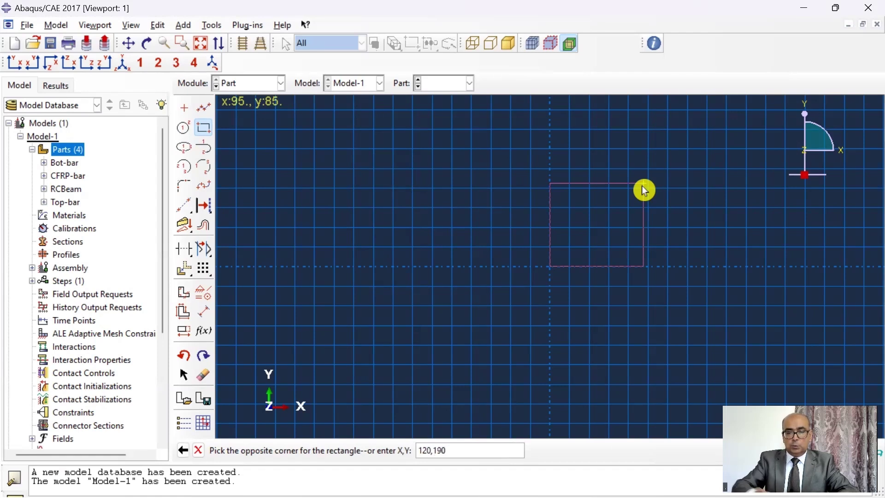
{"action": "key", "text": "Return"}
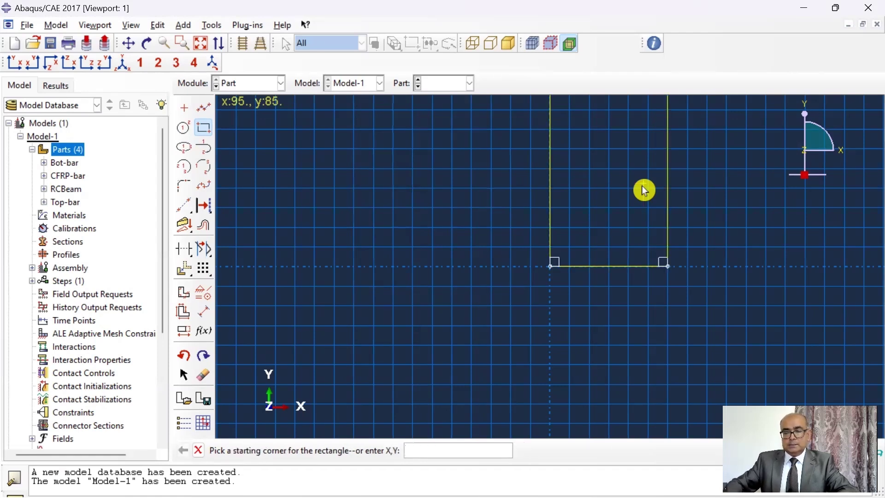
{"action": "left_click", "coordinate": [201, 45]}
{"action": "middle_click", "coordinate": [728, 236]}
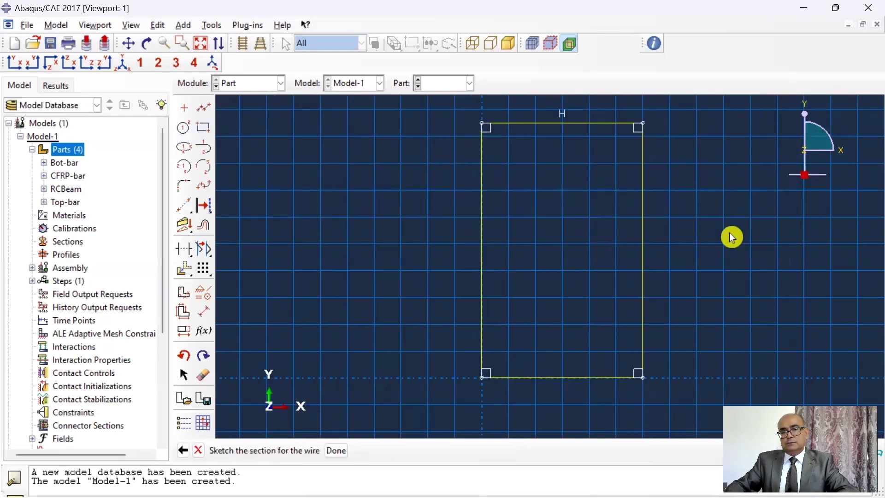
Step: Dimension the height and width of the link rectangle, leave the dimension tool, and finish the wire sketch
{"action": "left_click", "coordinate": [204, 313]}
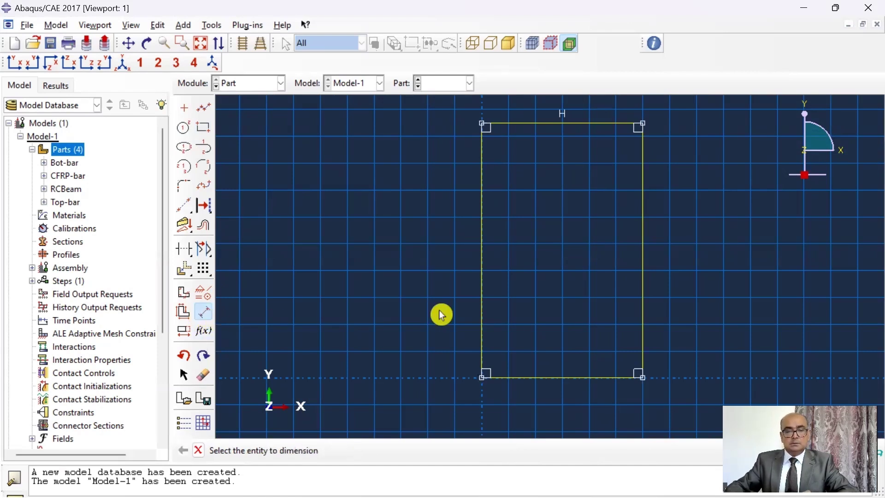
{"action": "left_click", "coordinate": [482, 297]}
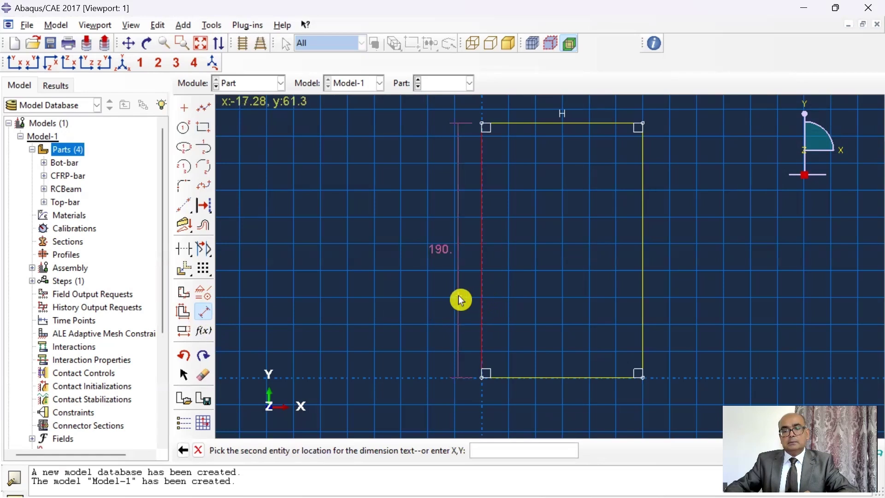
{"action": "left_click", "coordinate": [459, 299]}
{"action": "key", "text": "Return"}
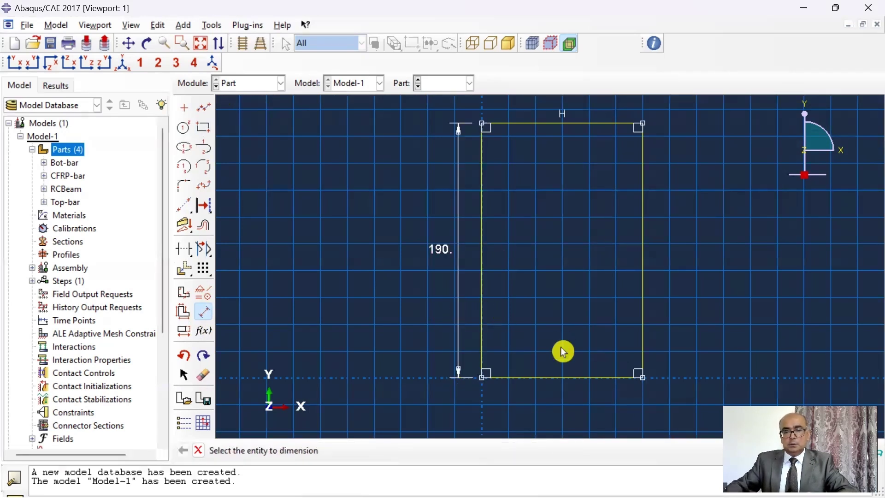
{"action": "left_click", "coordinate": [576, 381]}
{"action": "left_click", "coordinate": [600, 402]}
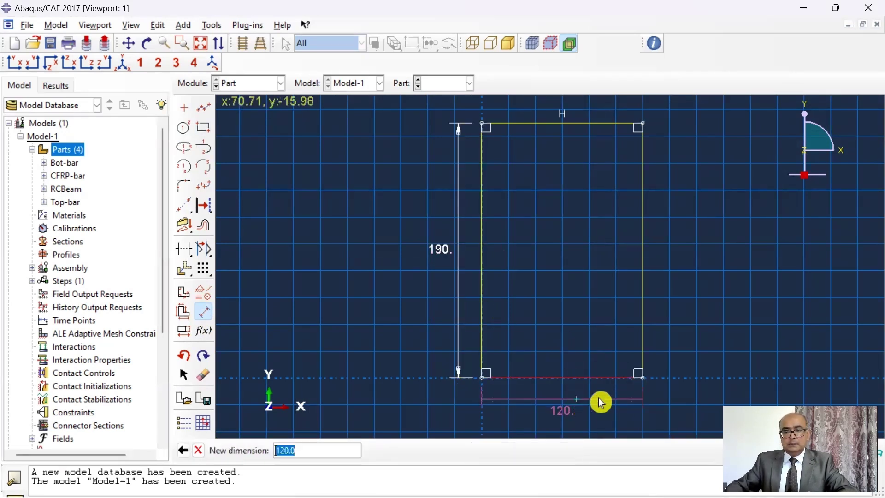
{"action": "key", "text": "Return"}
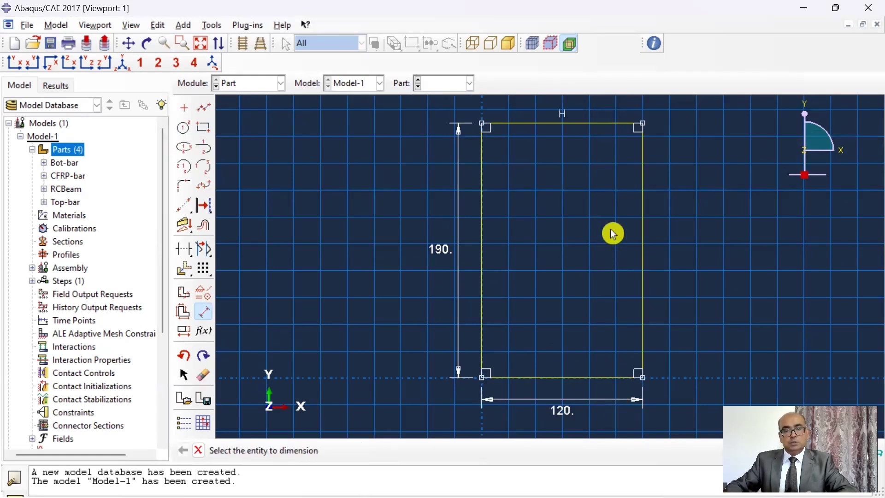
{"action": "right_click", "coordinate": [688, 199]}
{"action": "left_click", "coordinate": [705, 205]}
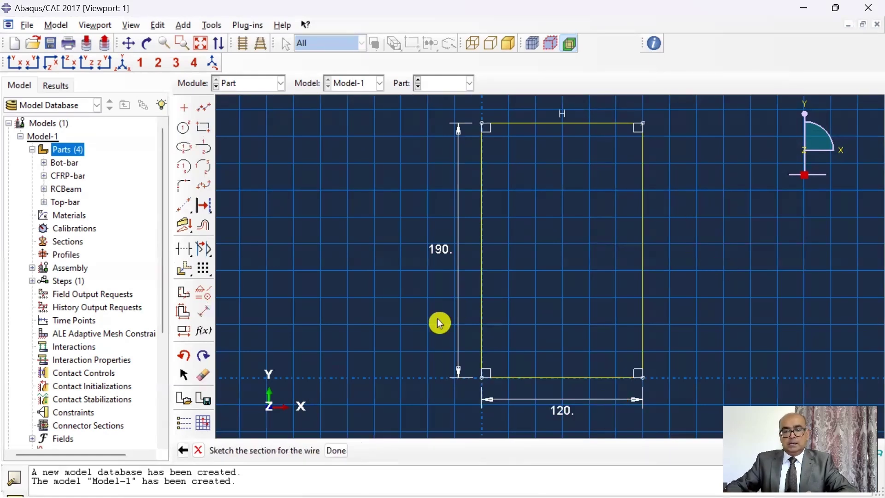
{"action": "left_click", "coordinate": [340, 453]}
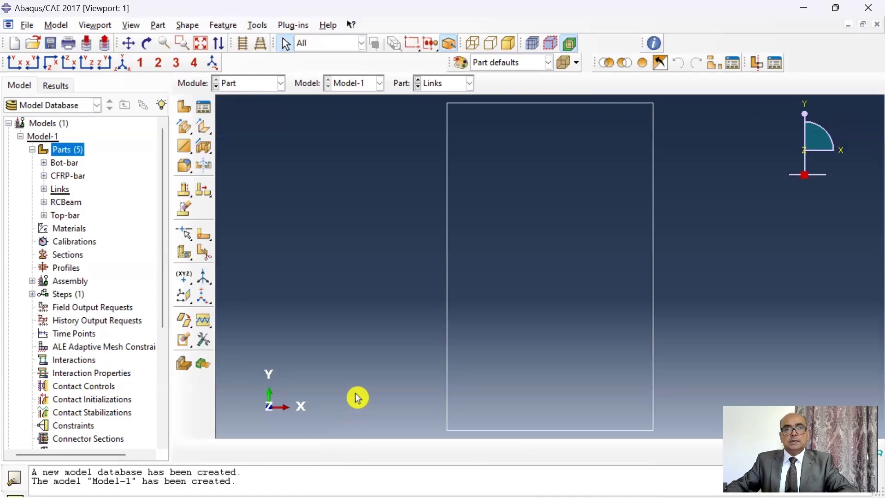
Step: Check the Strengthening of RC Beams PDF and create a 3D deformable solid extrusion part named C-Jacket with approximate size 1000 in Abaqus/CAE
{"action": "mouse_move", "coordinate": [535, 481]}
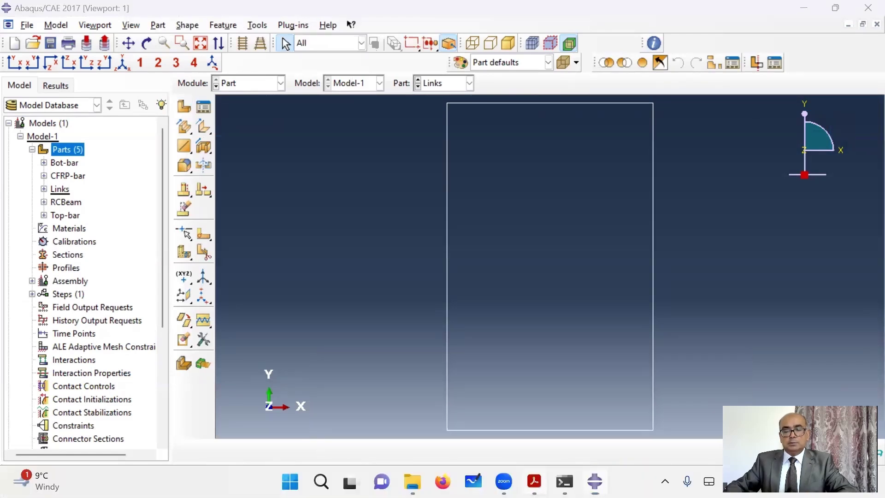
{"action": "left_click", "coordinate": [539, 450]}
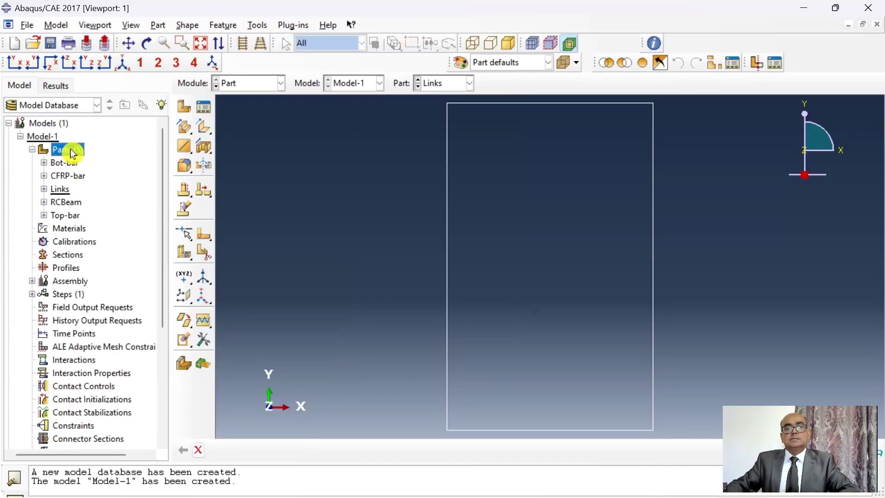
{"action": "double_click", "coordinate": [69, 150]}
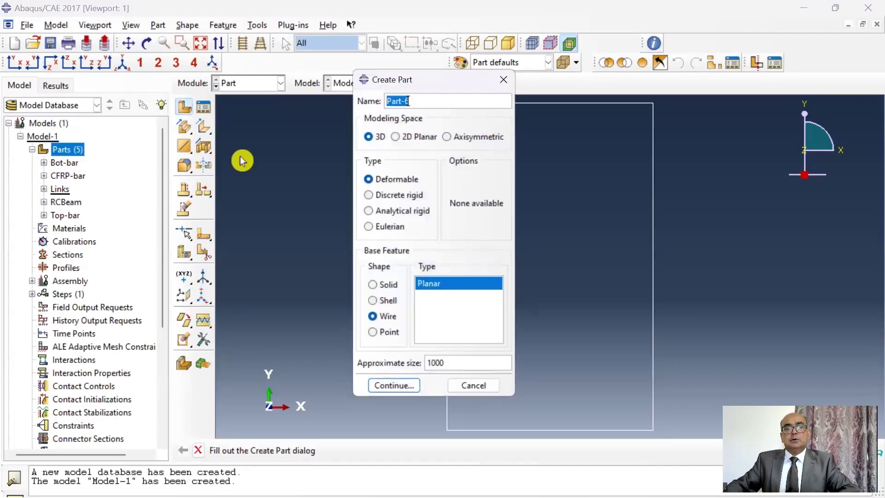
{"action": "type", "text": "C-Jacket"}
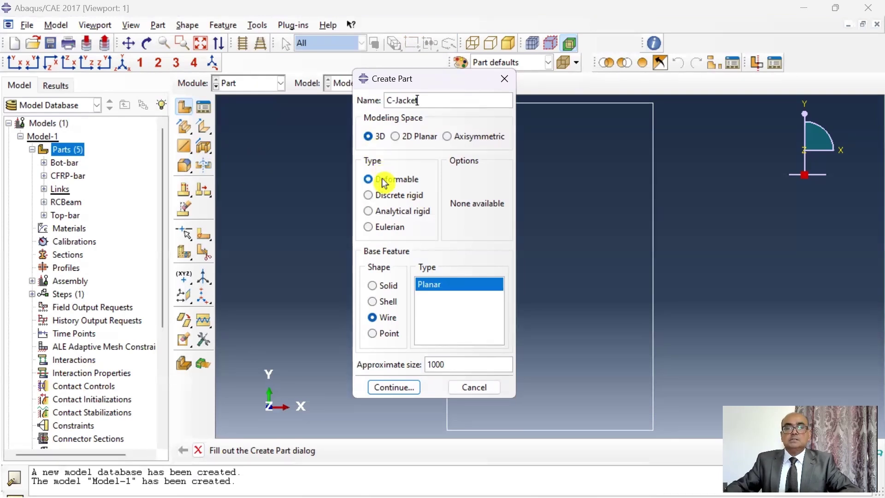
{"action": "left_click", "coordinate": [376, 290]}
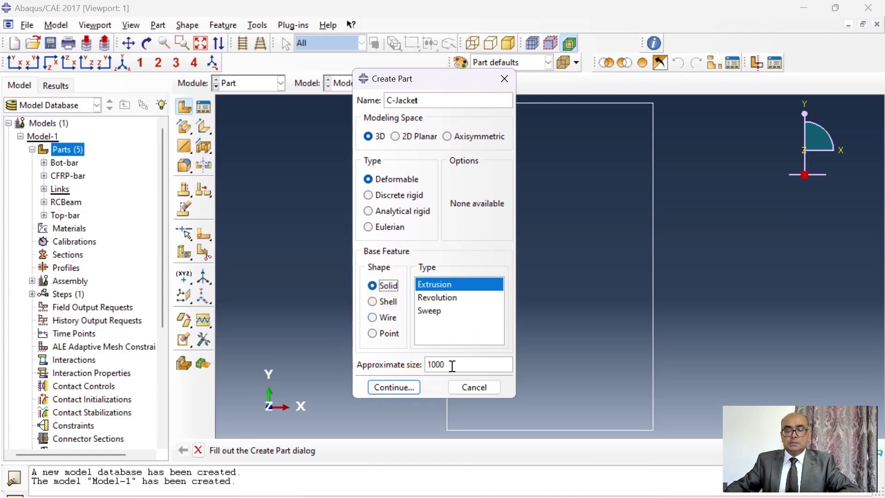
{"action": "left_click", "coordinate": [402, 391]}
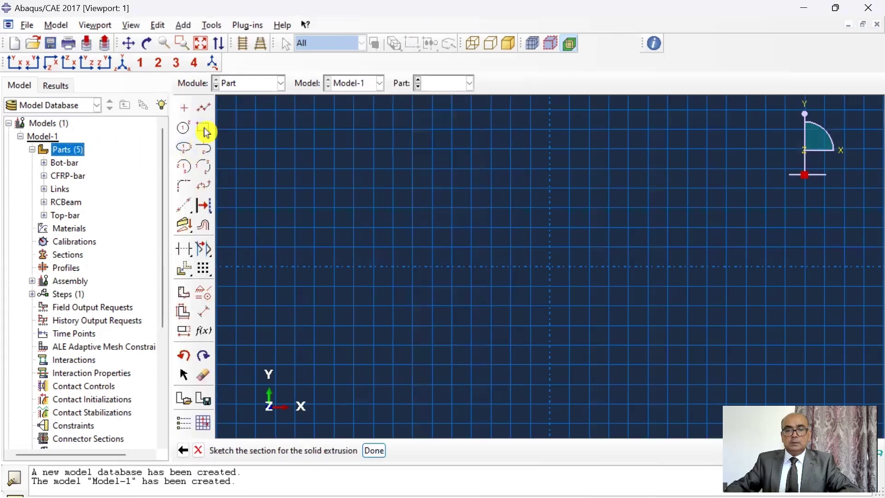
Step: Sketch a rectangle for the concrete jacket section from corner 0,0 to opposite corner 150,30
{"action": "left_click", "coordinate": [205, 131]}
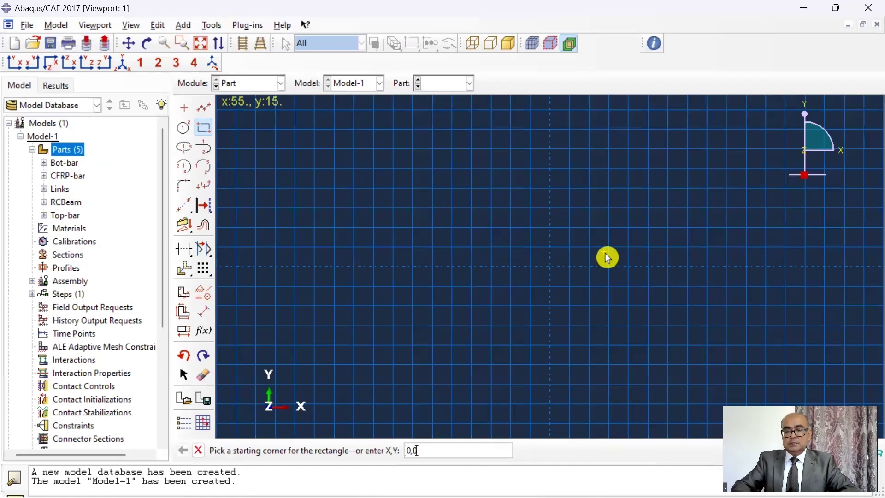
{"action": "type", "text": "0,0"}
{"action": "key", "text": "Return"}
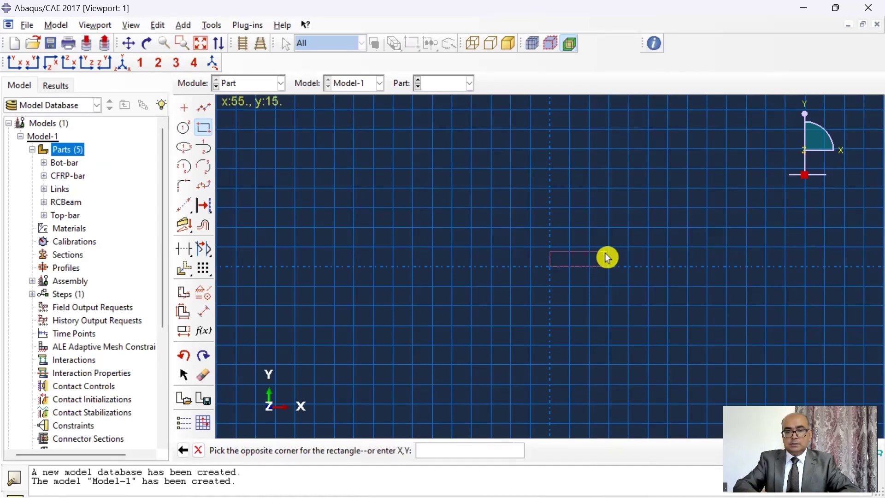
{"action": "type", "text": "150"}
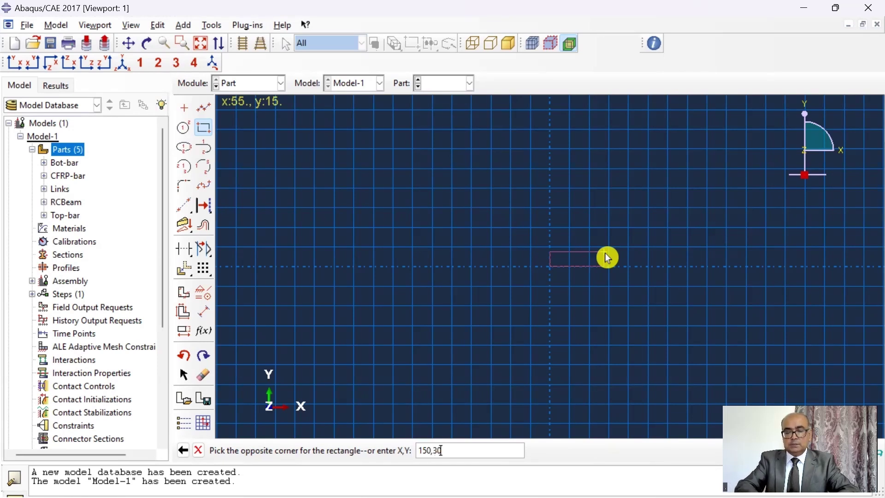
{"action": "type", "text": ",30"}
{"action": "key", "text": "Return"}
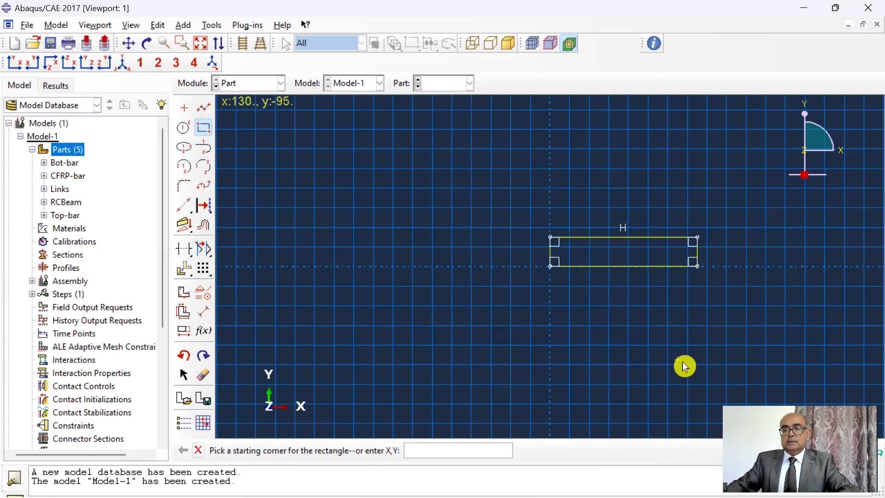
{"action": "right_click", "coordinate": [646, 311]}
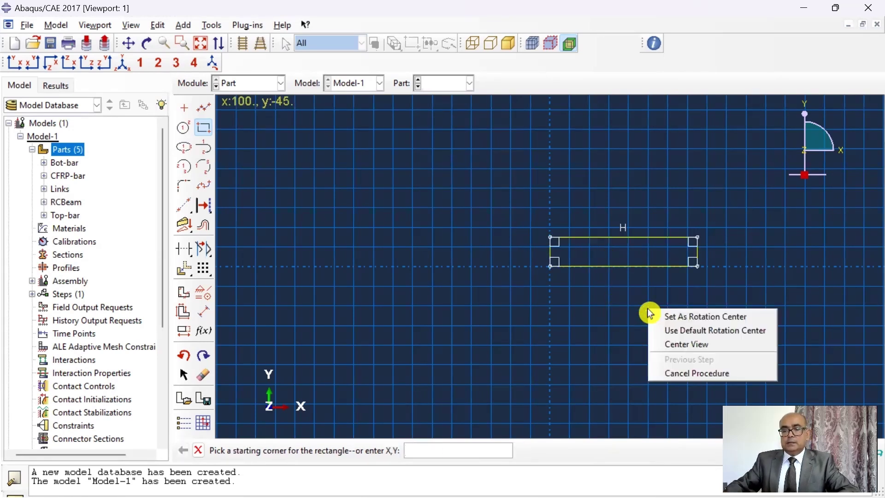
{"action": "left_click", "coordinate": [675, 373]}
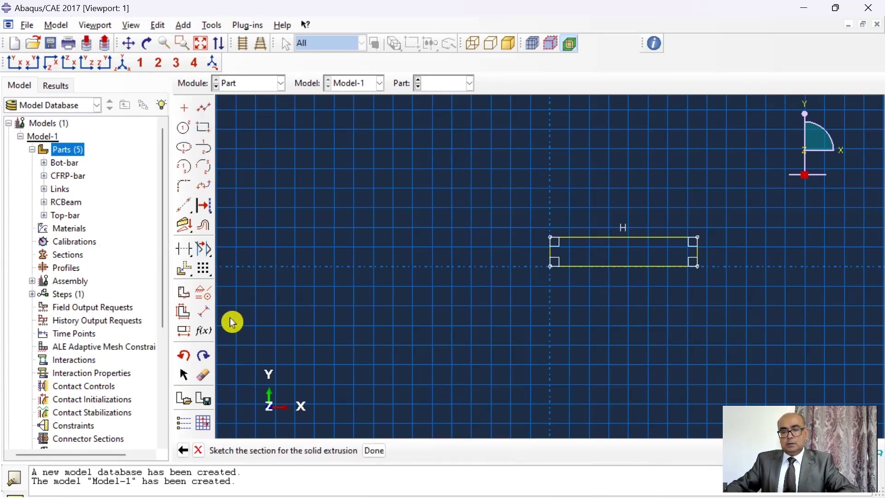
Step: Dimension the width and height of the jacket rectangle, finish the section sketch, and extrude it into a solid
{"action": "left_click", "coordinate": [204, 315]}
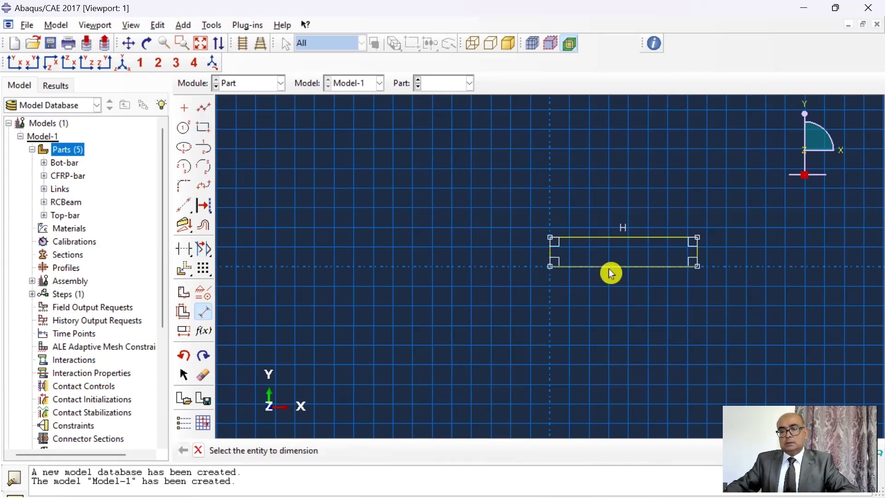
{"action": "left_click", "coordinate": [610, 269]}
{"action": "left_click", "coordinate": [614, 297]}
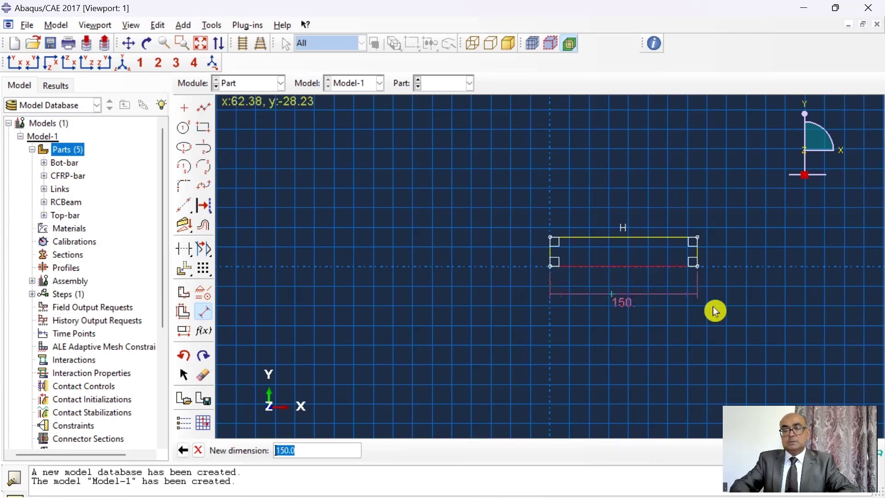
{"action": "key", "text": "Return"}
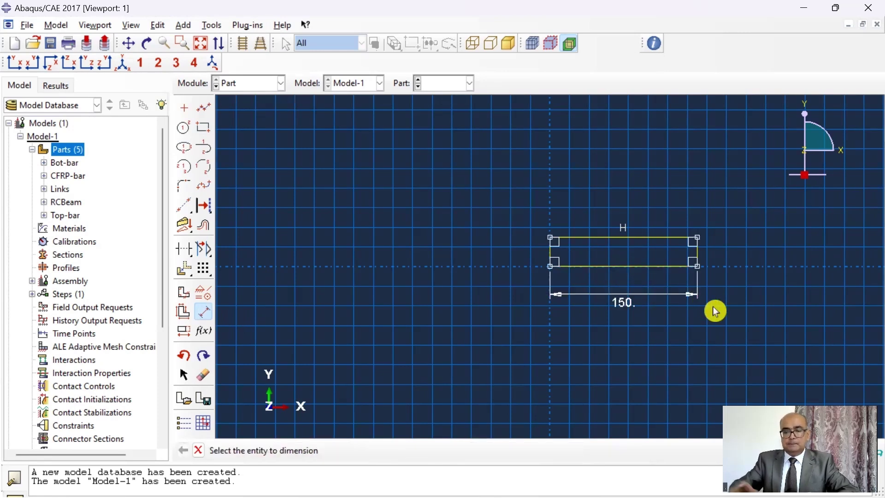
{"action": "left_click", "coordinate": [551, 253]}
{"action": "left_click", "coordinate": [529, 256]}
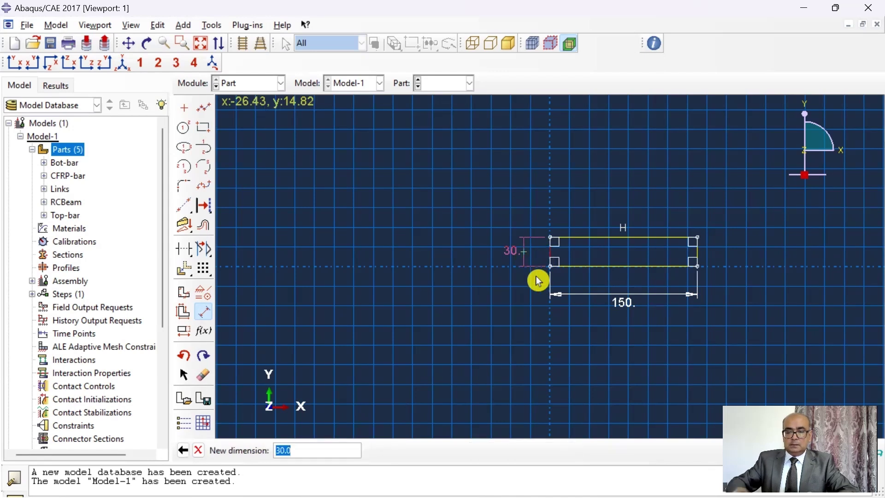
{"action": "key", "text": "Return"}
{"action": "right_click", "coordinate": [446, 258]}
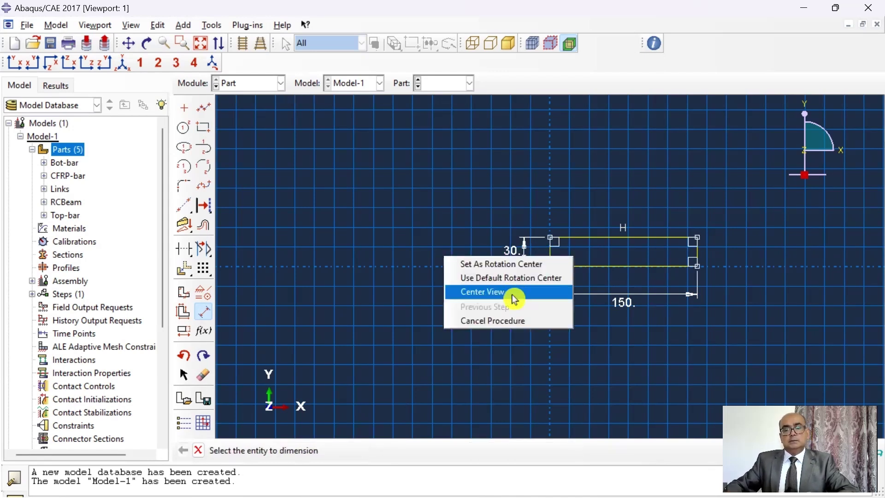
{"action": "right_click", "coordinate": [408, 243]}
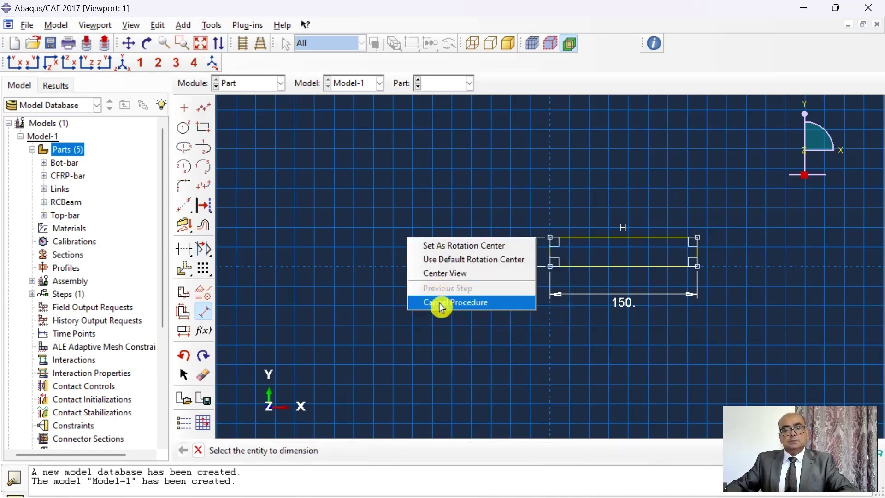
{"action": "left_click", "coordinate": [439, 302]}
{"action": "left_click", "coordinate": [373, 451]}
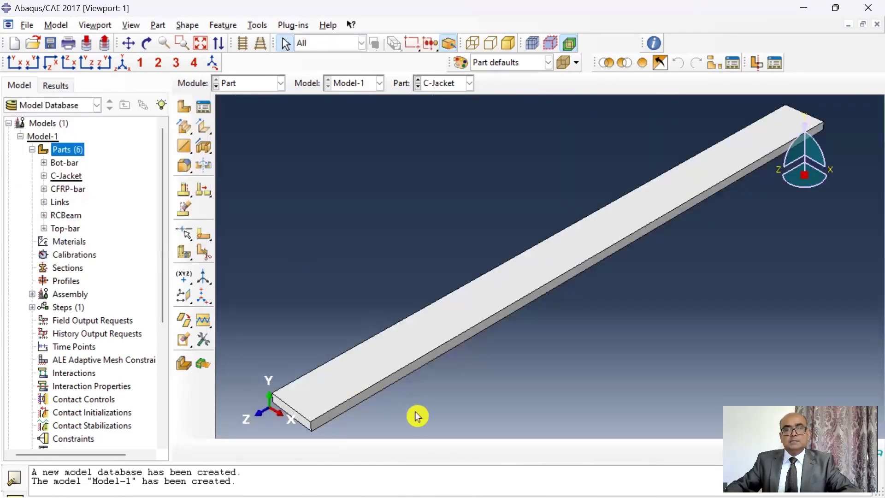
Step: Switch to the Strengthening of RC Beams PDF and examine the Concrete Jacketing section
{"action": "left_click", "coordinate": [478, 480]}
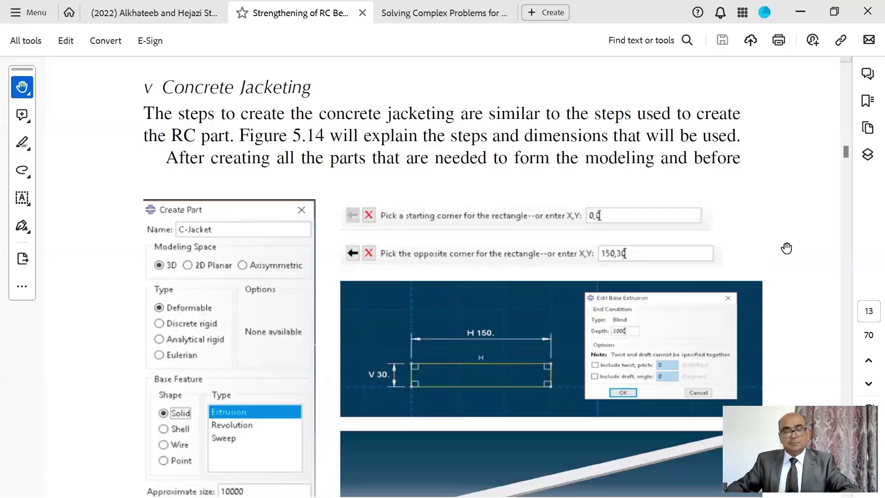
{"action": "left_click", "coordinate": [847, 137]}
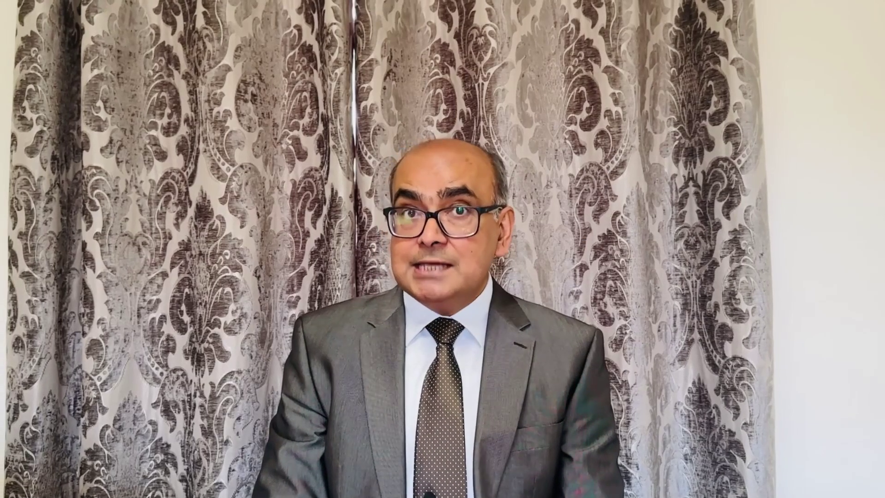